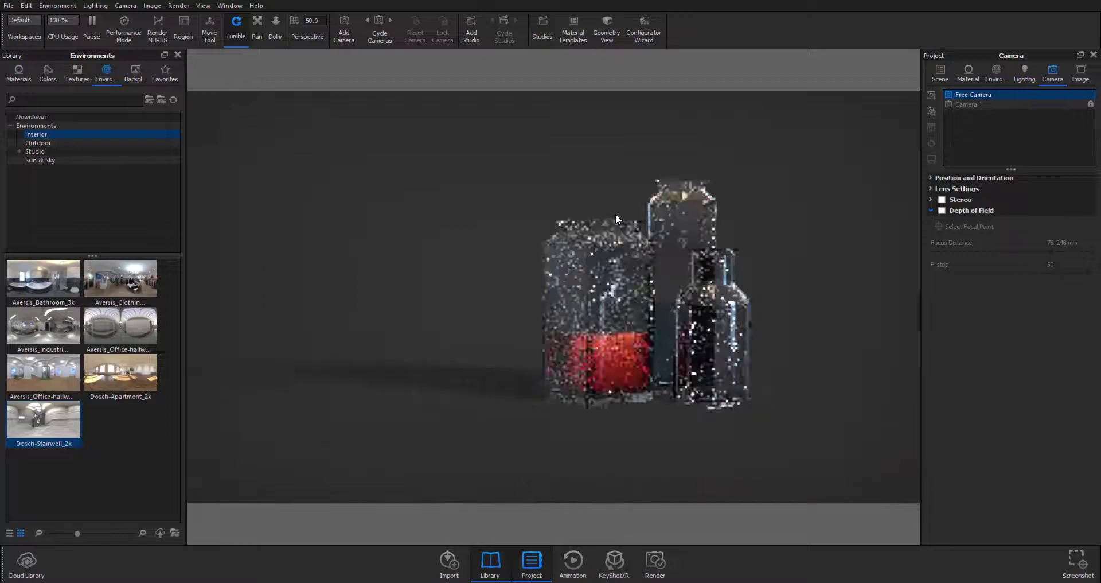
# Inspect the finished glass vases up close and from different angles.
pyautogui.scroll(10, 615, 214)
pyautogui.scroll(-5, 615, 214)
pyautogui.moveTo(753, 203); pyautogui.dragTo(649, 254)
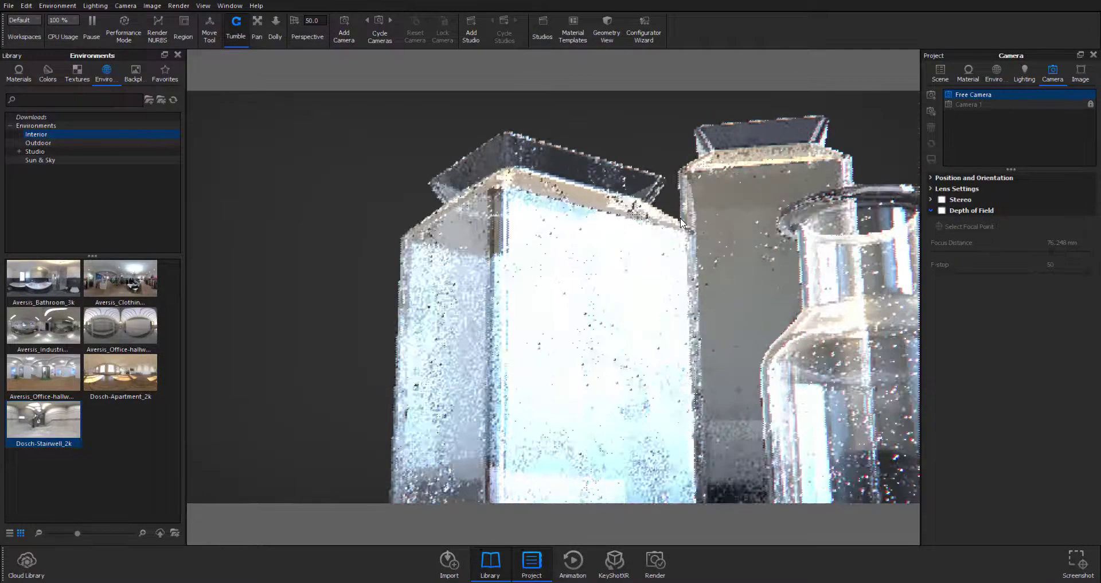
pyautogui.scroll(5, 683, 218)
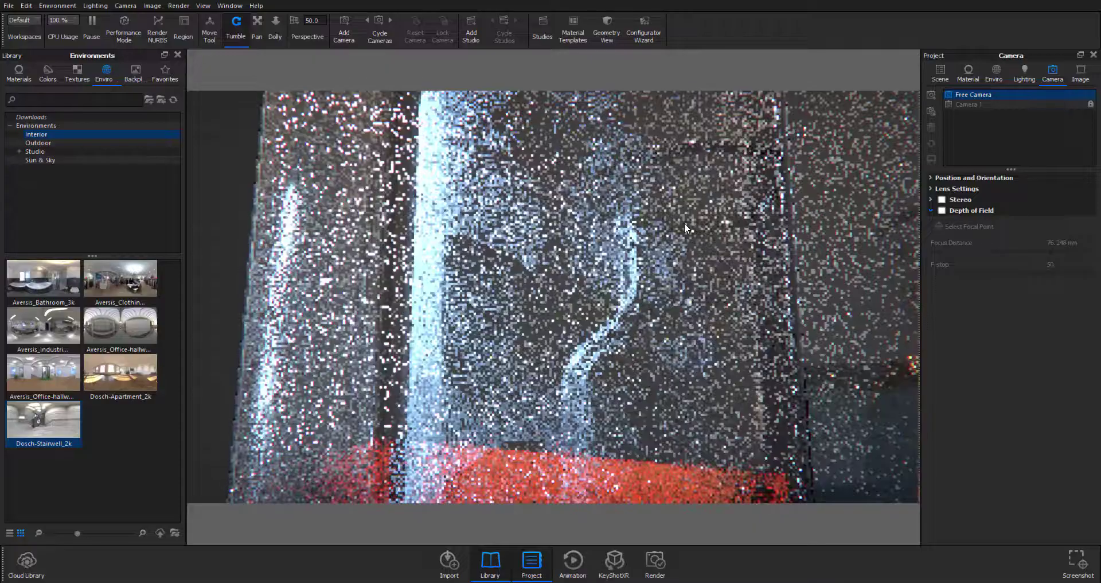
pyautogui.scroll(-5, 683, 223)
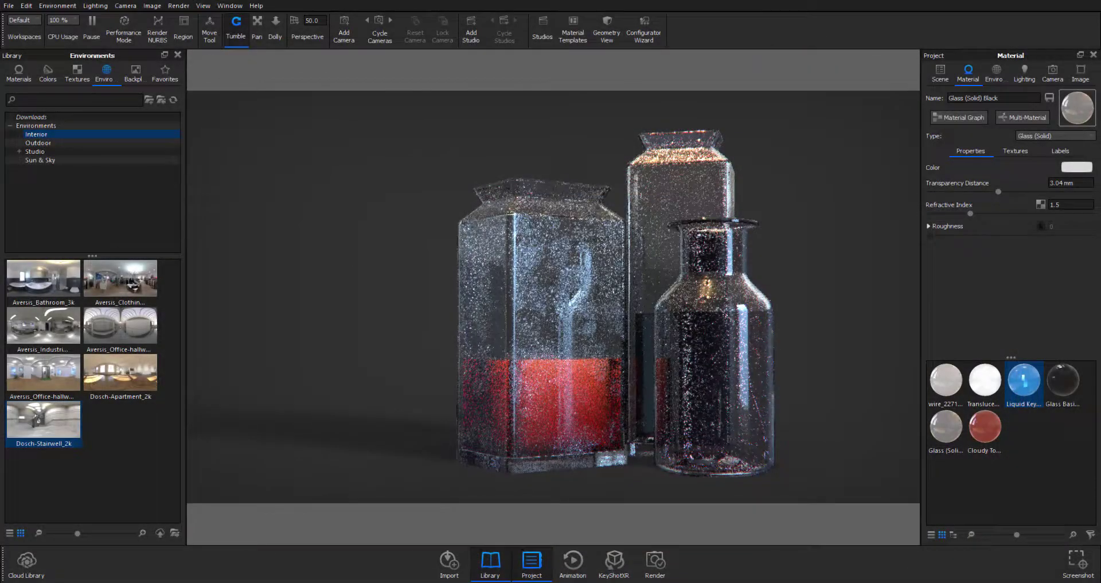
# Examine the material graphs of the finished glass vases, focusing on the dust and fingerprint texture map nodes.
pyautogui.doubleClick(682, 344)
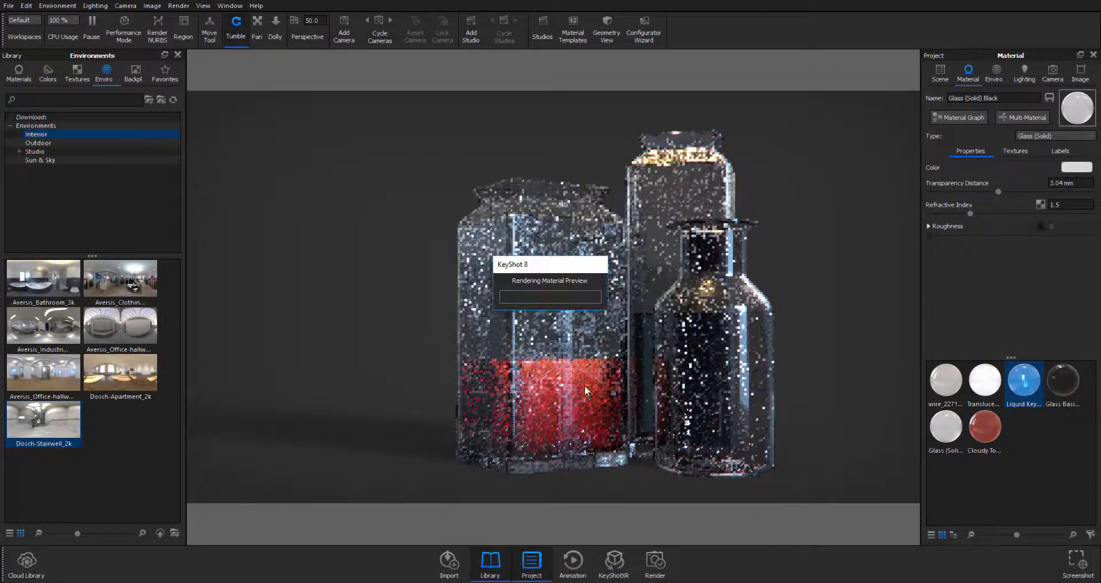
pyautogui.click(958, 118)
pyautogui.moveTo(822, 68); pyautogui.dragTo(1083, 86)
pyautogui.click(893, 339)
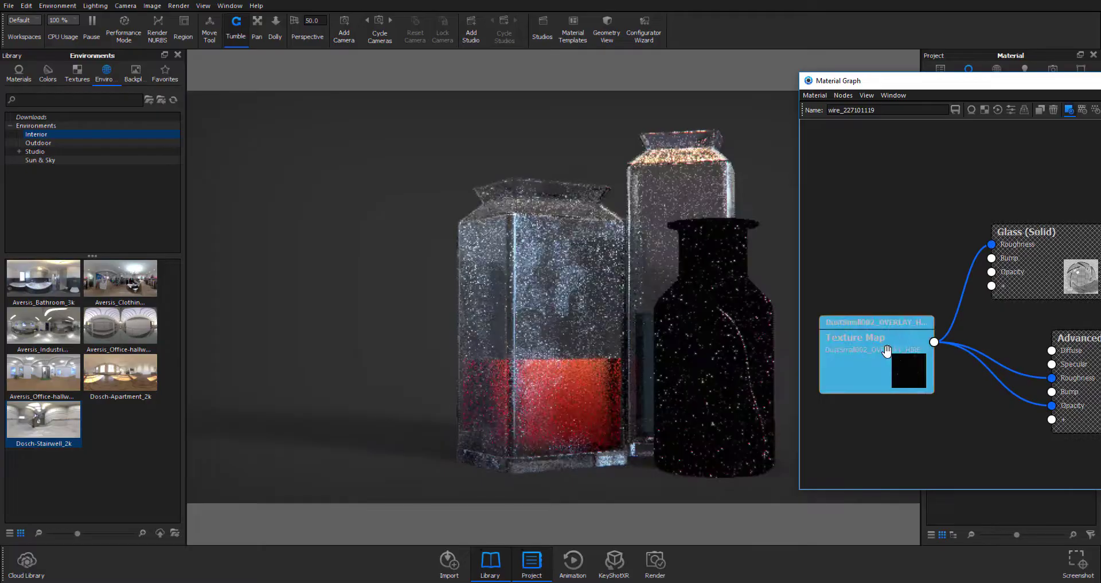
pyautogui.click(894, 95)
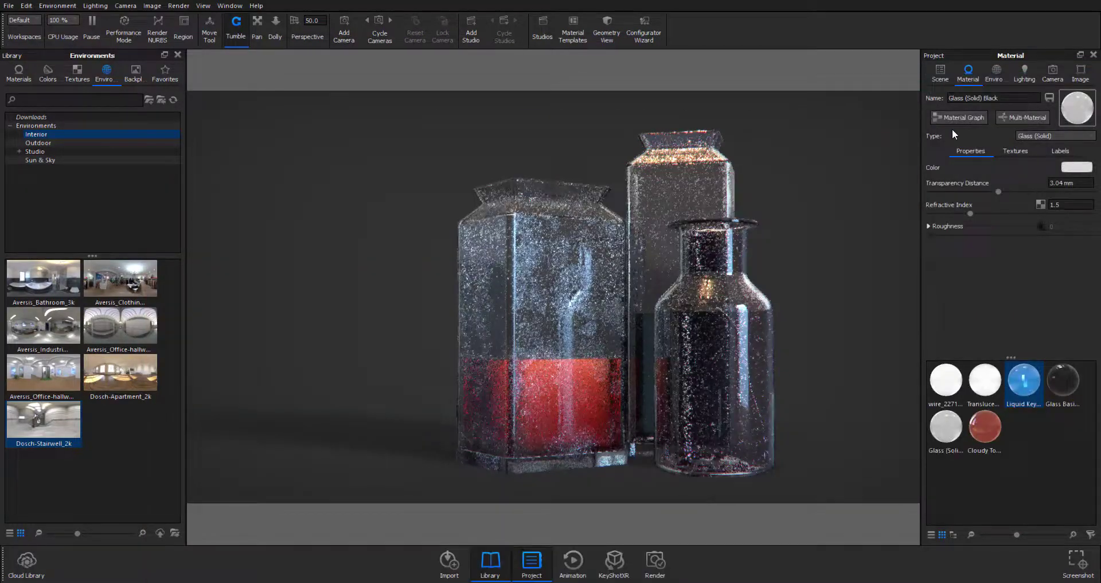
pyautogui.click(959, 117)
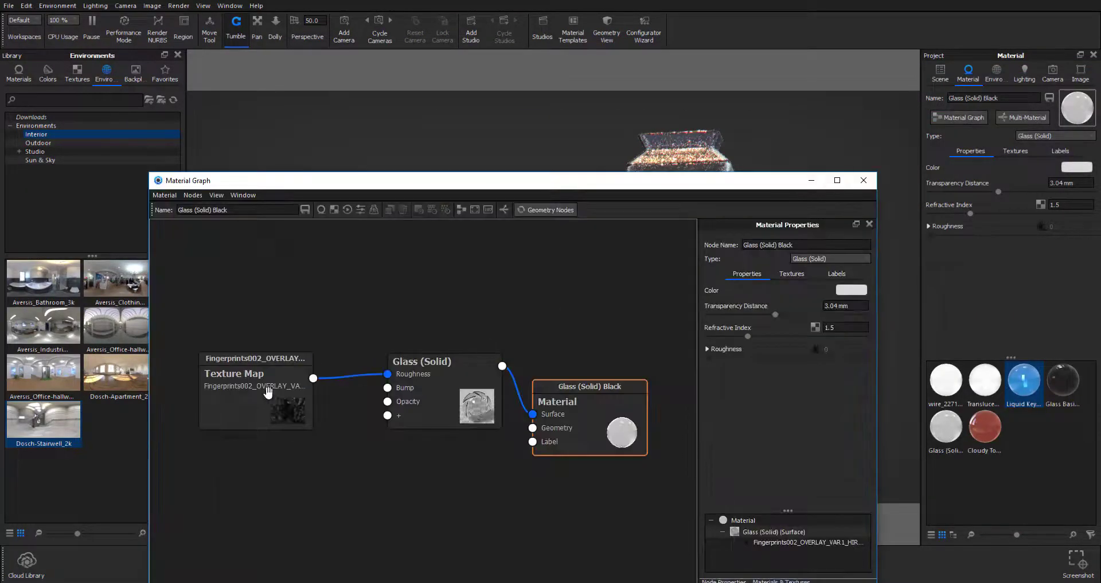
pyautogui.moveTo(459, 180); pyautogui.dragTo(999, 173)
pyautogui.click(797, 390)
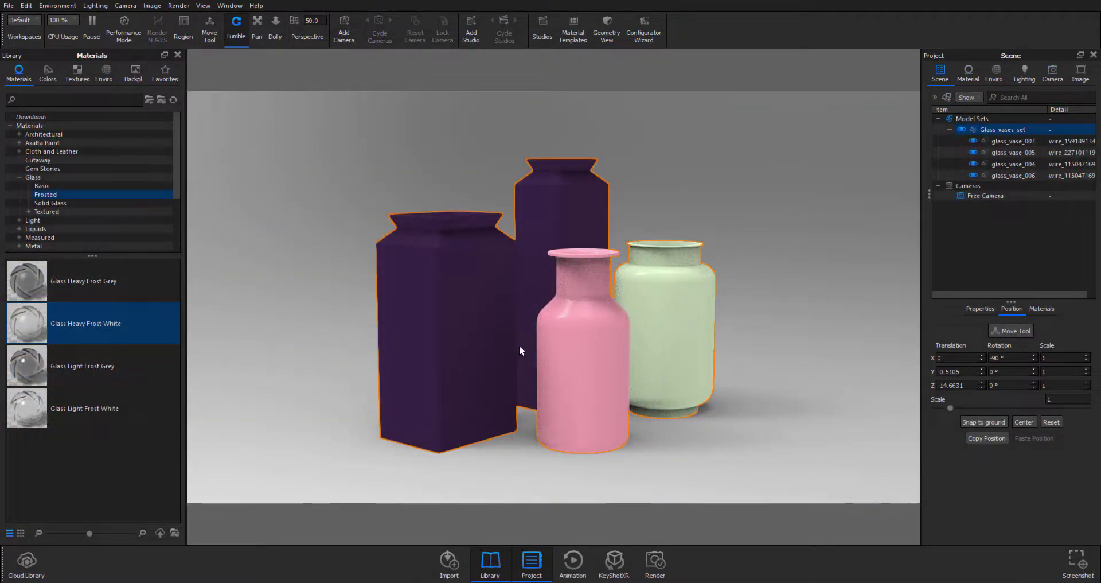
# Apply the Glass (Solid) Black material from the Glass library to the dark square vases.
pyautogui.click(29, 126)
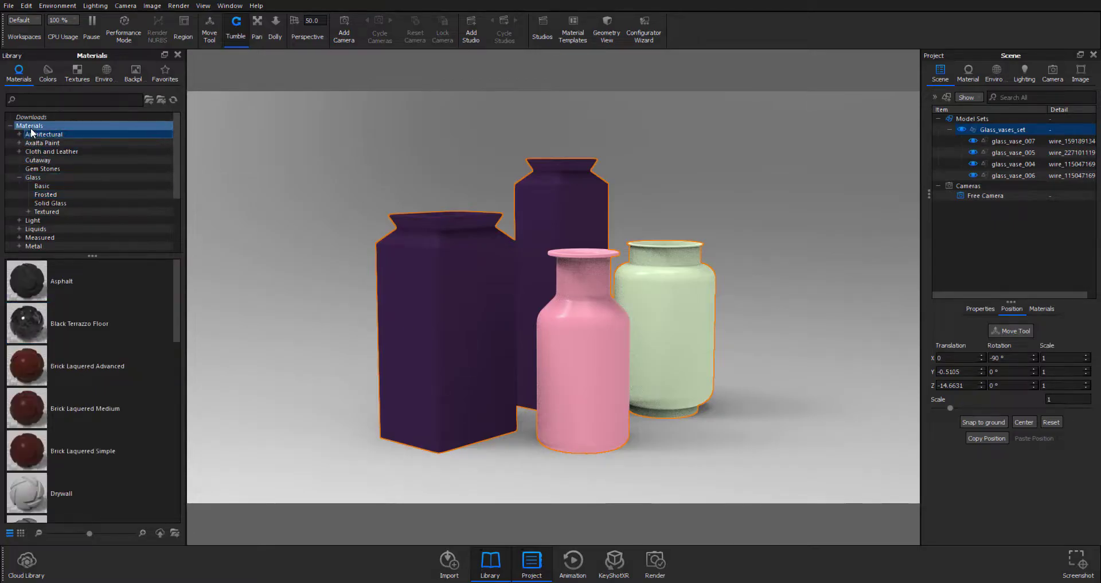
pyautogui.click(43, 178)
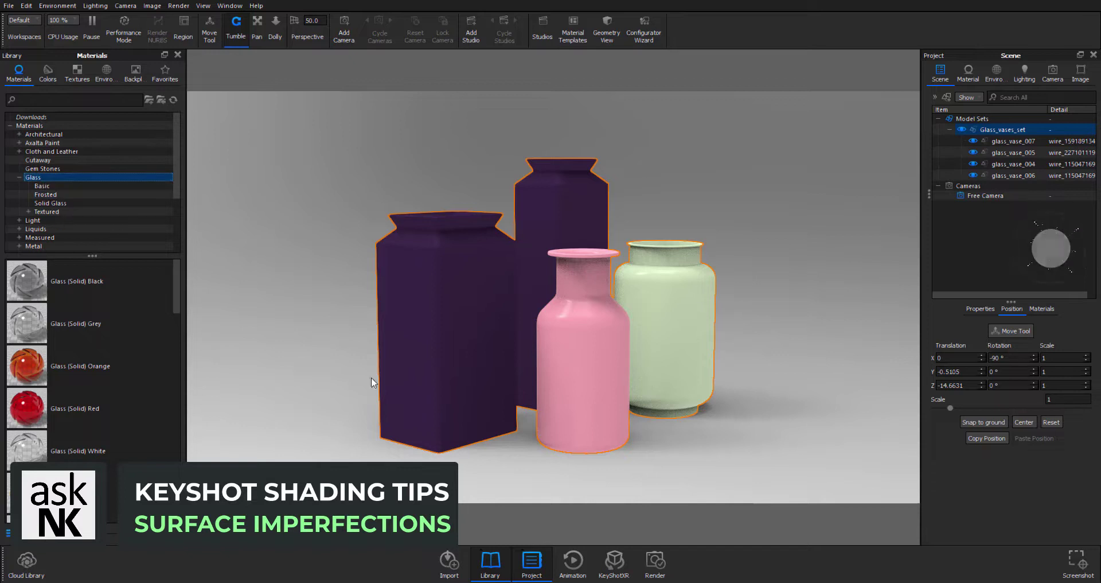
pyautogui.click(382, 215)
pyautogui.click(428, 283)
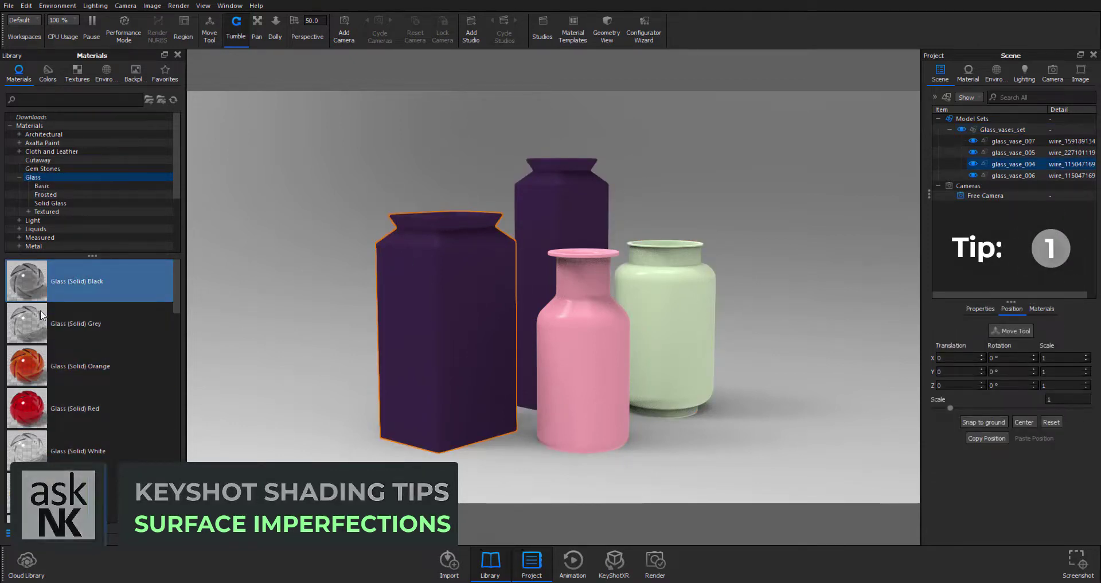
pyautogui.moveTo(20, 291); pyautogui.dragTo(449, 315)
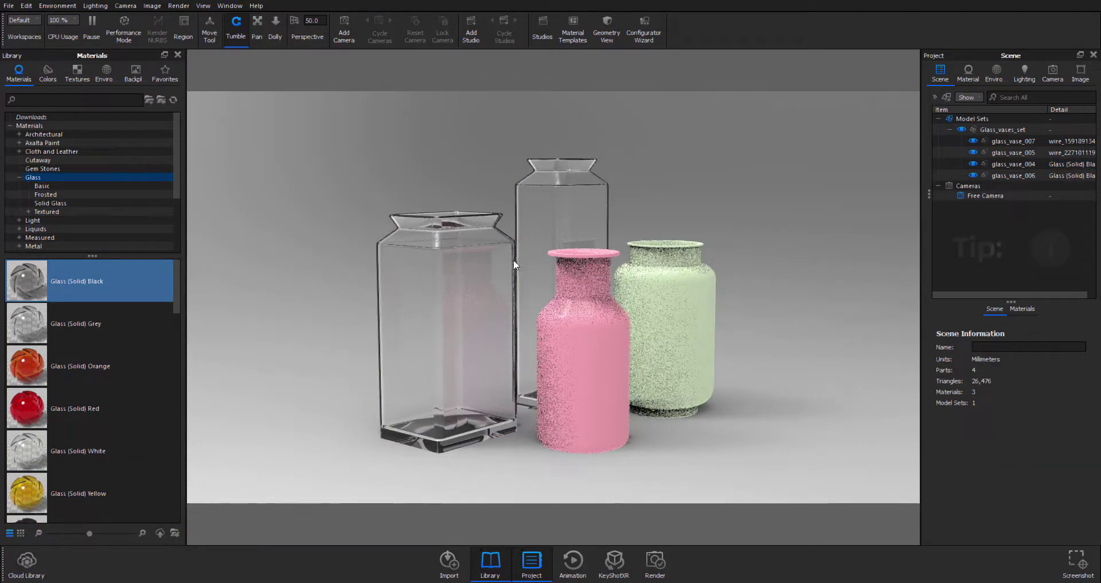
pyautogui.click(583, 197)
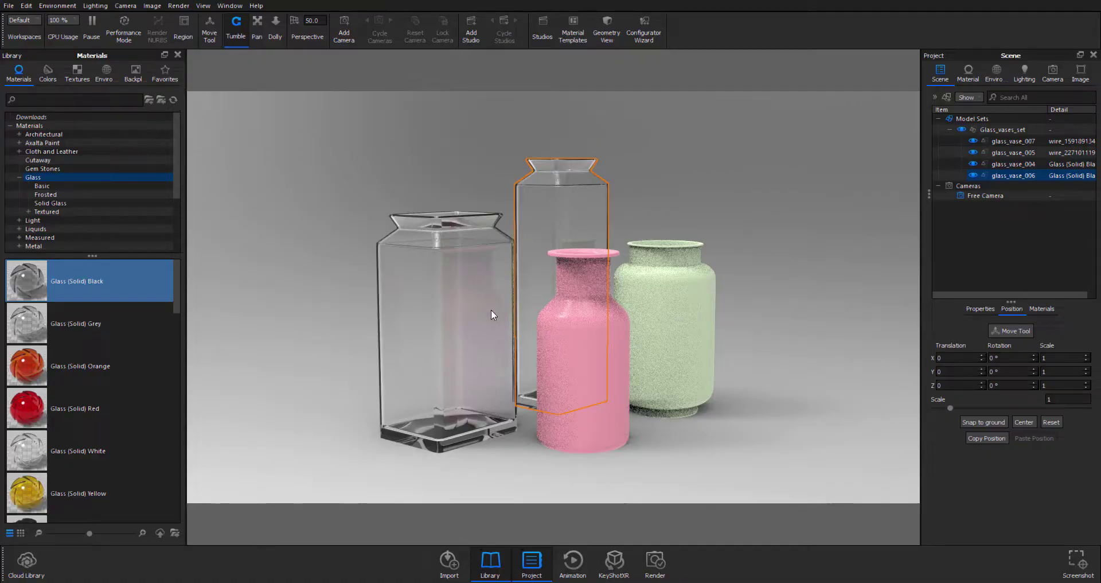
# Open the front square vase's Glass (Solid) Black material properties and check what the Roughness setting controls.
pyautogui.click(969, 74)
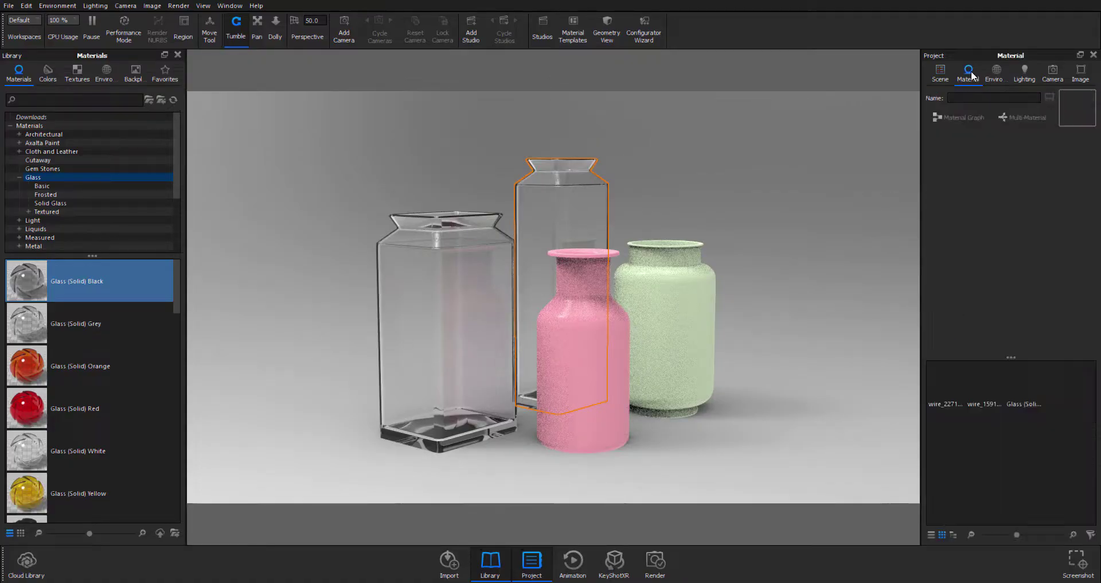
pyautogui.doubleClick(451, 281)
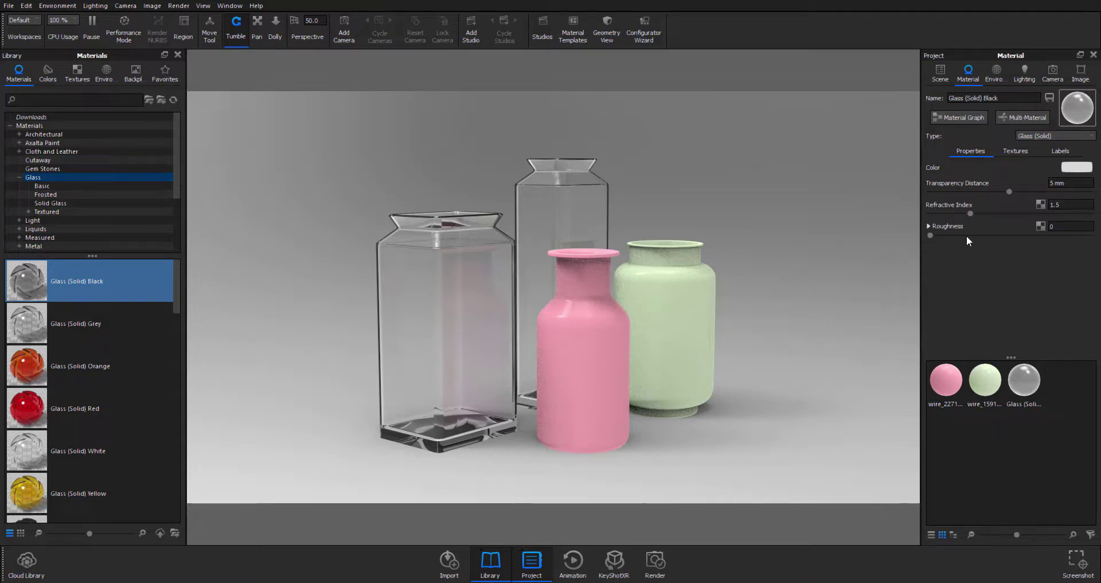
pyautogui.moveTo(967, 237)
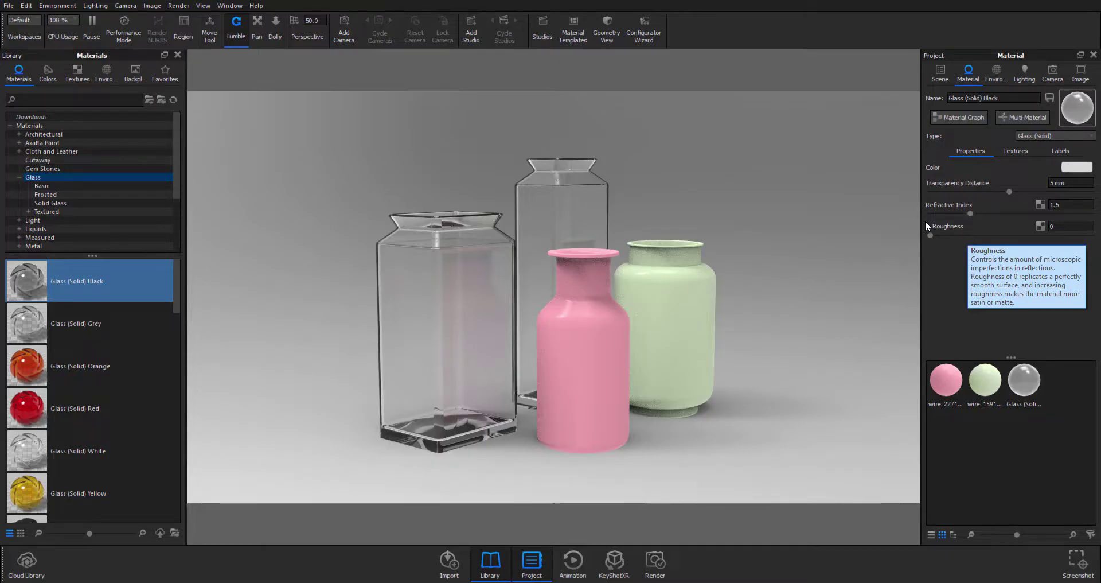
# Open the material graph of the front square vase's glass and place its window over the centre of the scene.
pyautogui.moveTo(517, 308); pyautogui.dragTo(553, 282, button='middle')
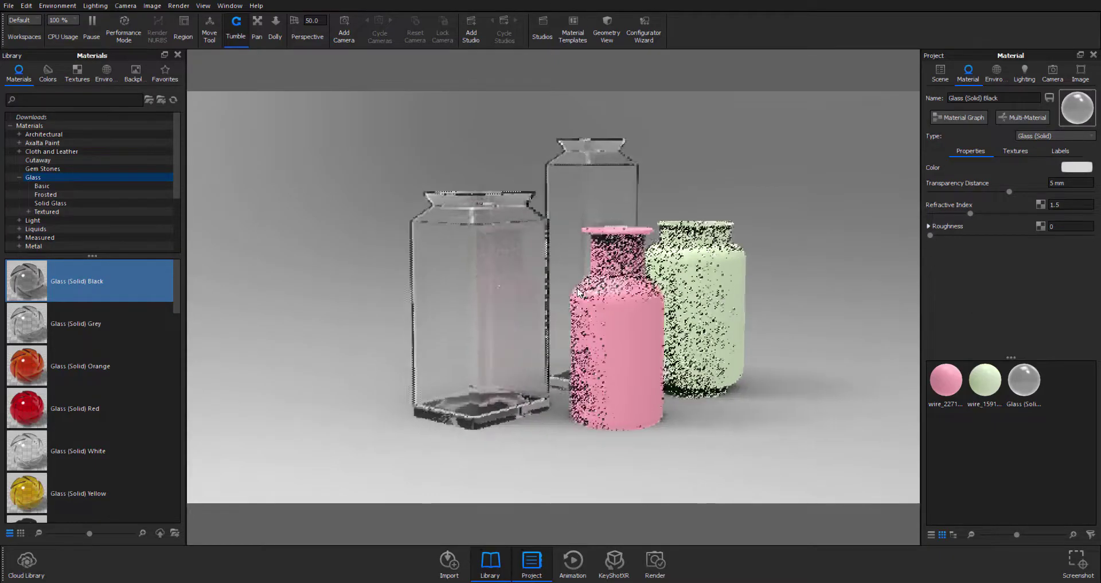
pyautogui.scroll(4, 553, 282)
pyautogui.scroll(-3, 515, 301)
pyautogui.moveTo(521, 325); pyautogui.dragTo(639, 324, button='middle')
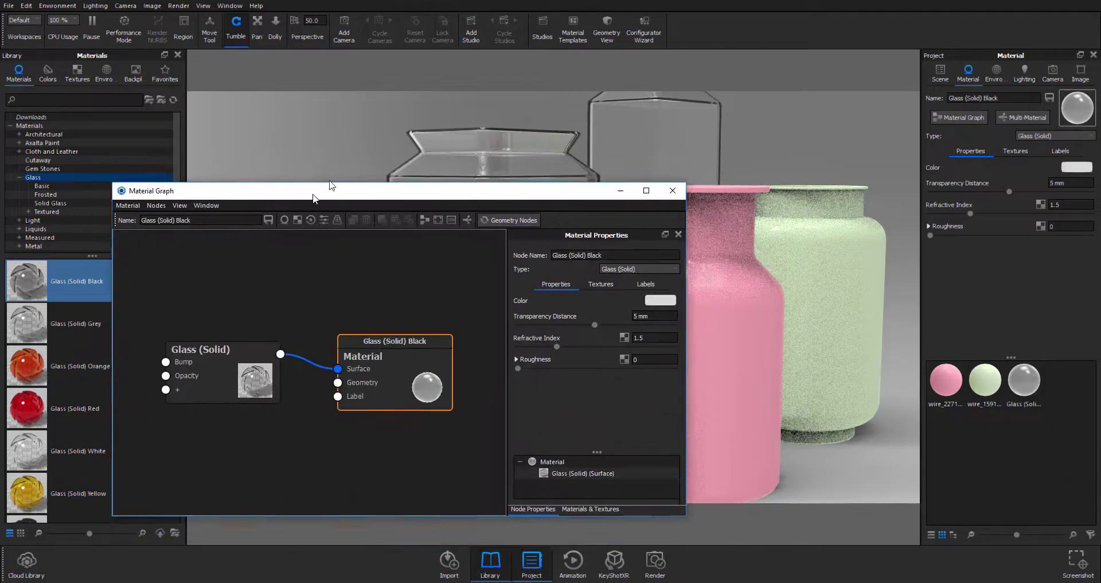
pyautogui.moveTo(313, 198); pyautogui.dragTo(335, 175)
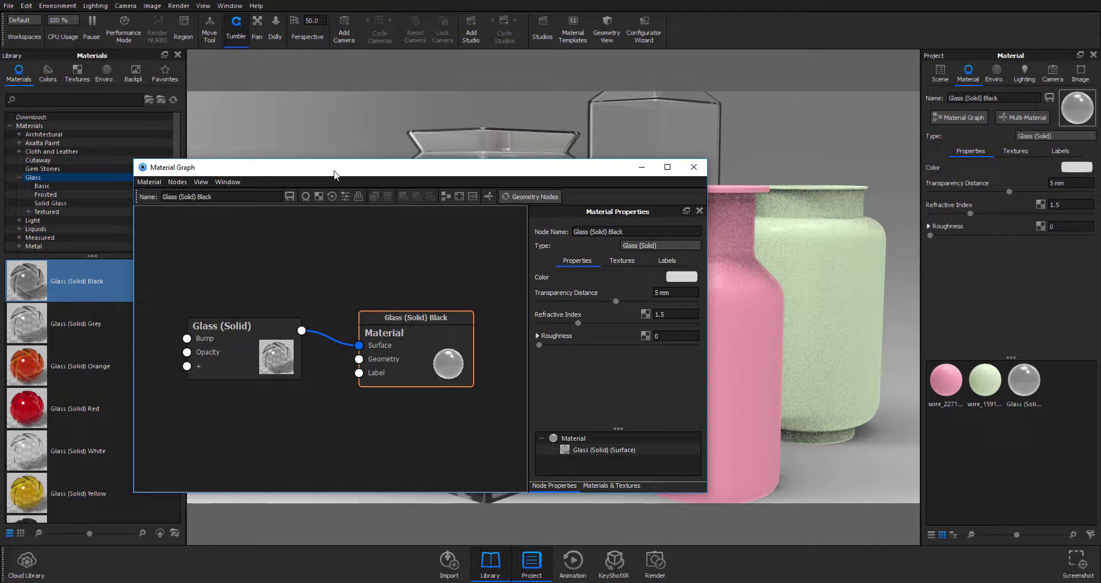
pyautogui.moveTo(334, 175); pyautogui.dragTo(448, 167)
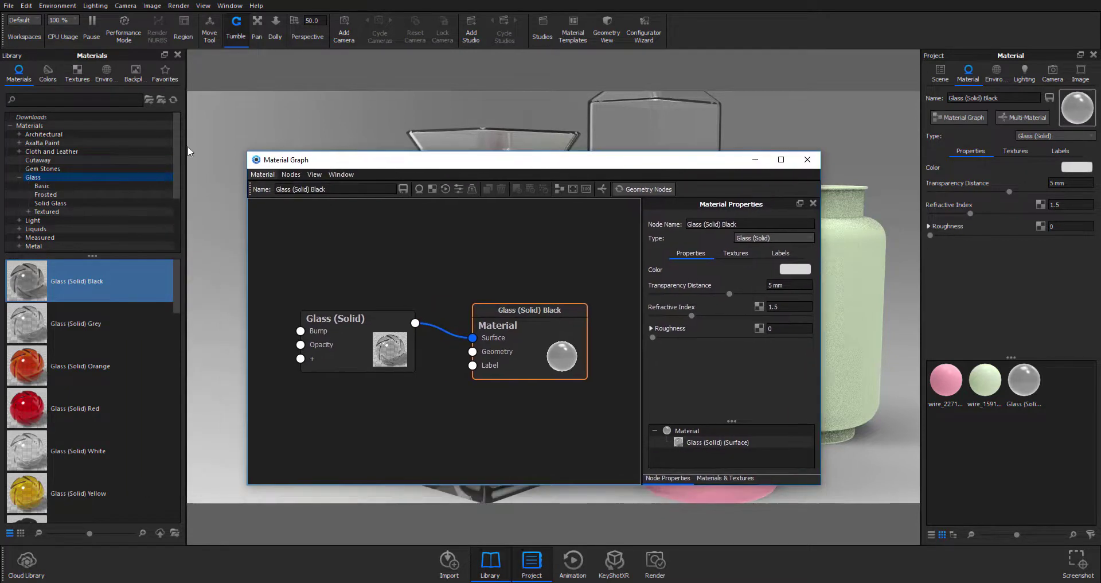
# Rearrange the Glass (Solid) and Material nodes in the graph, leaving free space below the Glass (Solid) node.
pyautogui.moveTo(357, 358); pyautogui.dragTo(366, 296)
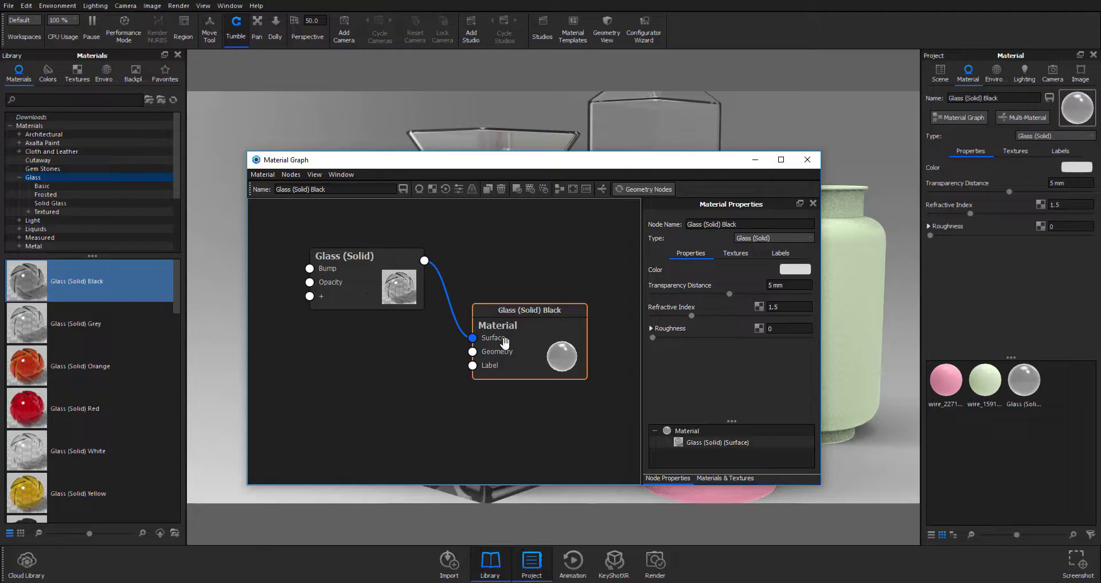
pyautogui.moveTo(513, 345); pyautogui.dragTo(522, 269)
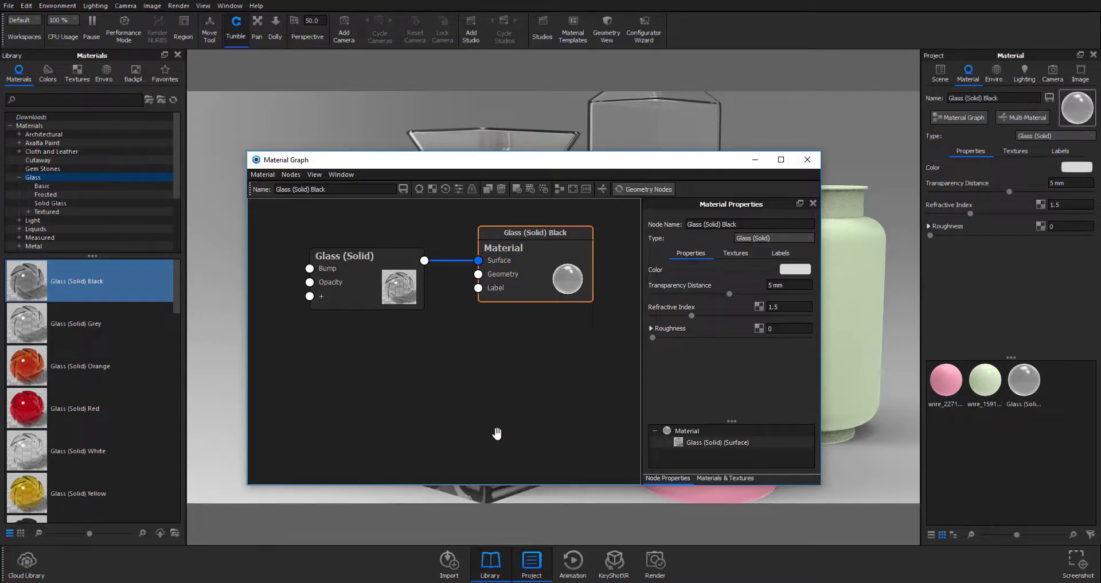
pyautogui.moveTo(385, 305); pyautogui.dragTo(368, 260)
pyautogui.moveTo(554, 277); pyautogui.dragTo(570, 318)
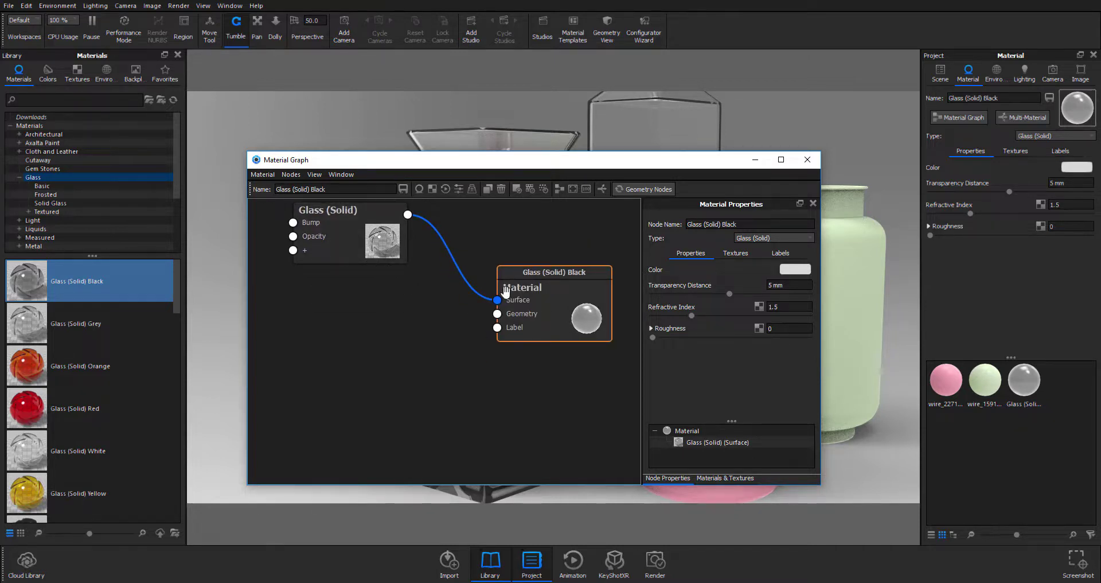
# Browse the Bump Maps, Normal Maps and Color Maps in the texture library for surface imperfection textures.
pyautogui.click(80, 74)
pyautogui.click(44, 127)
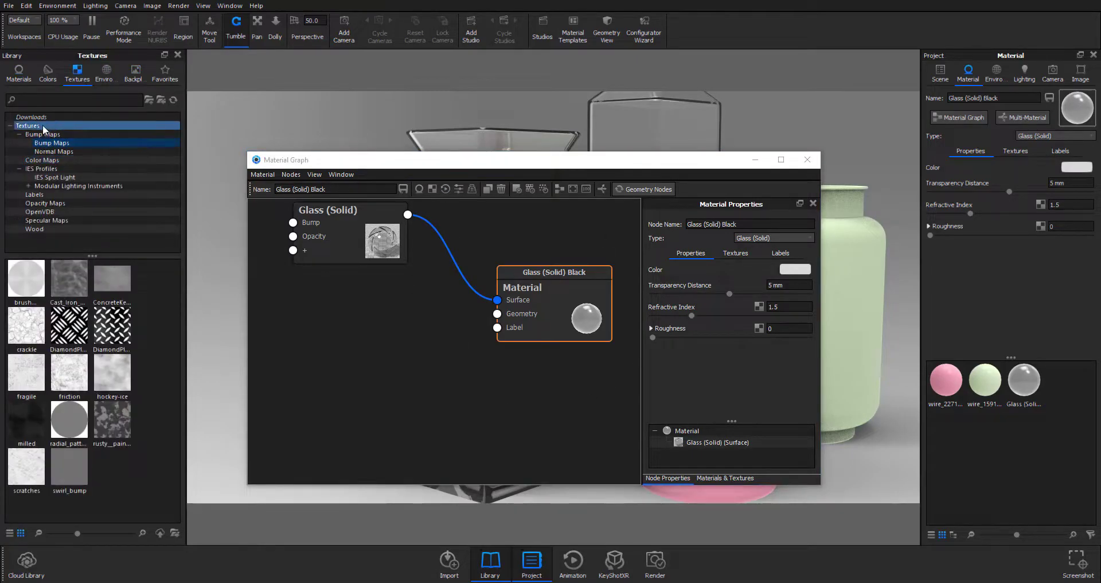
pyautogui.click(54, 144)
pyautogui.click(56, 150)
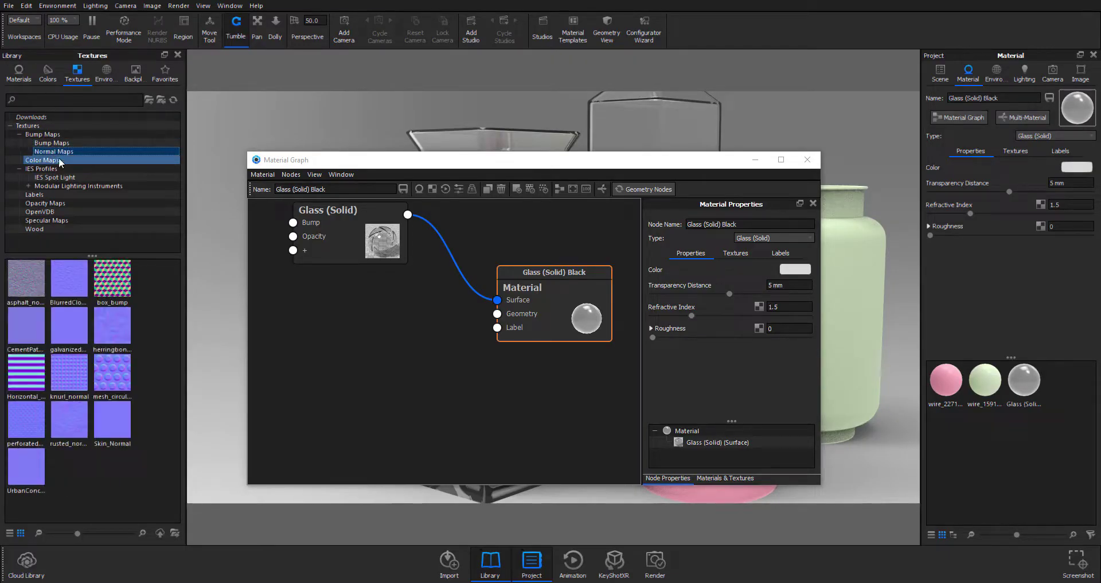
pyautogui.click(54, 143)
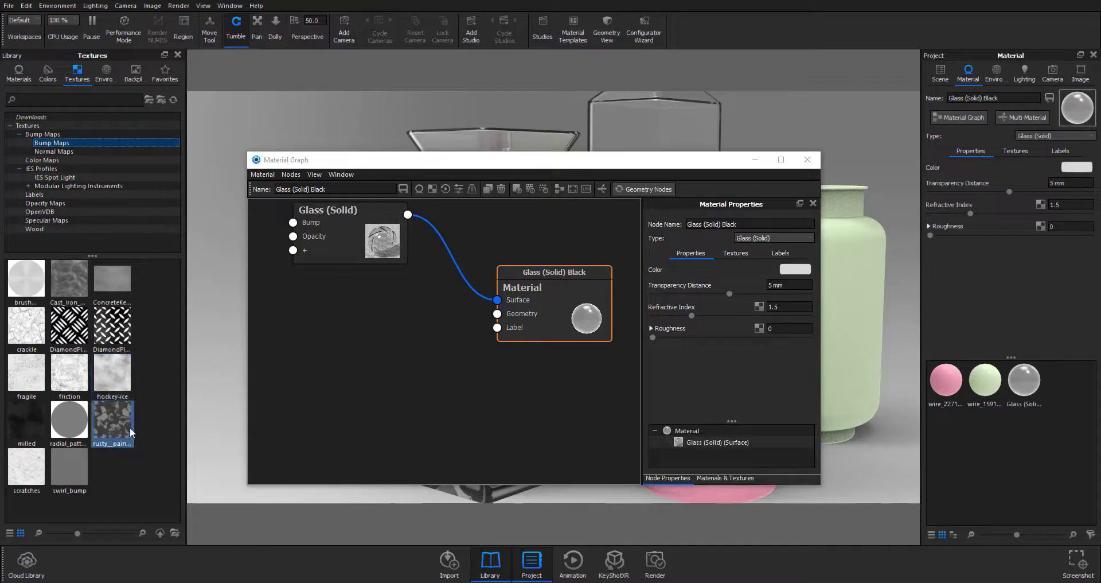
pyautogui.click(46, 160)
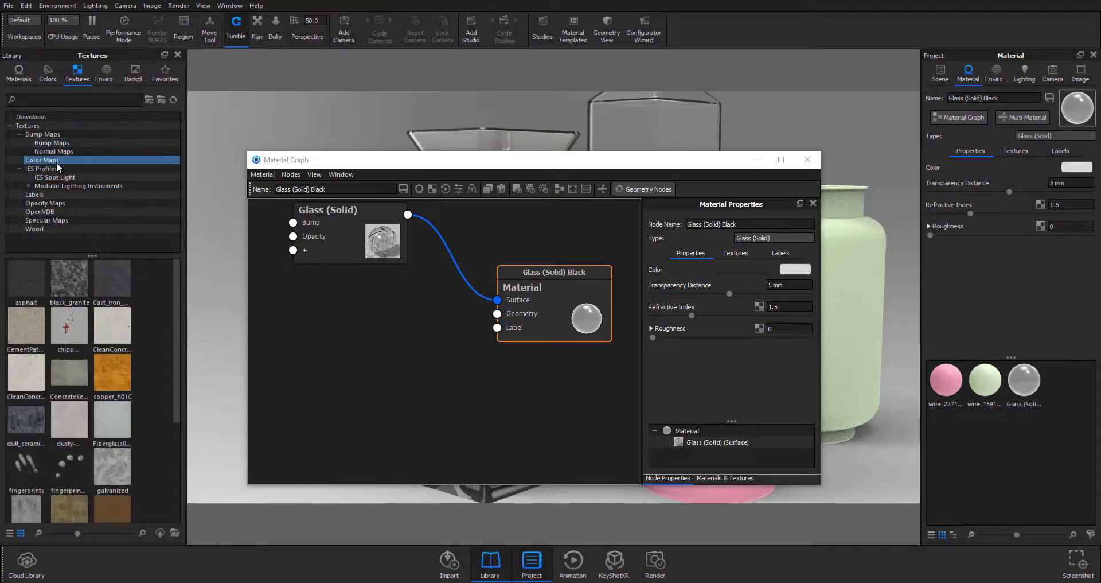
pyautogui.scroll(-3, 34, 309)
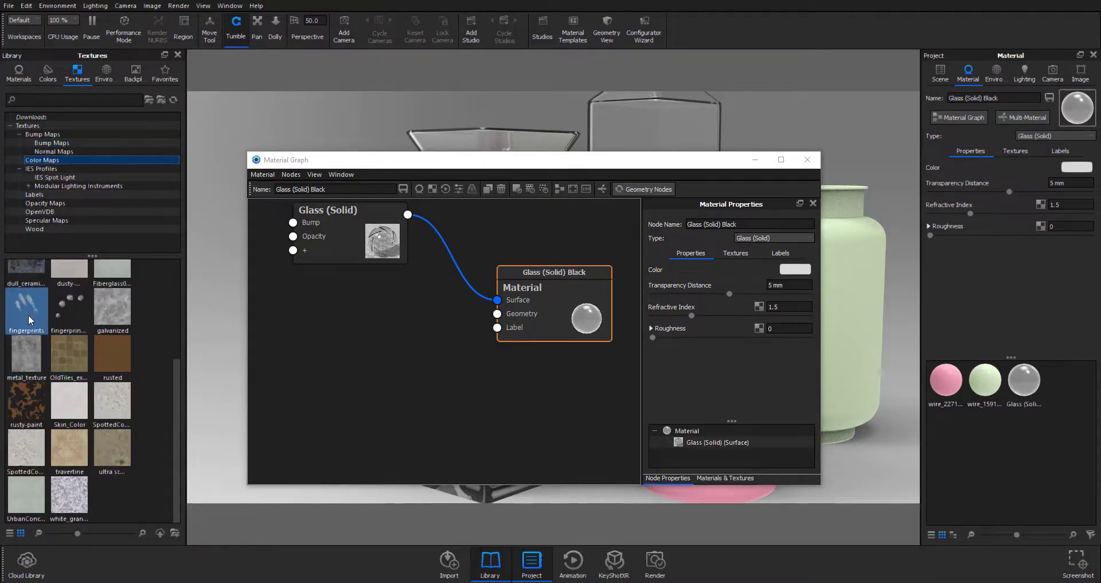
pyautogui.scroll(4, 36, 327)
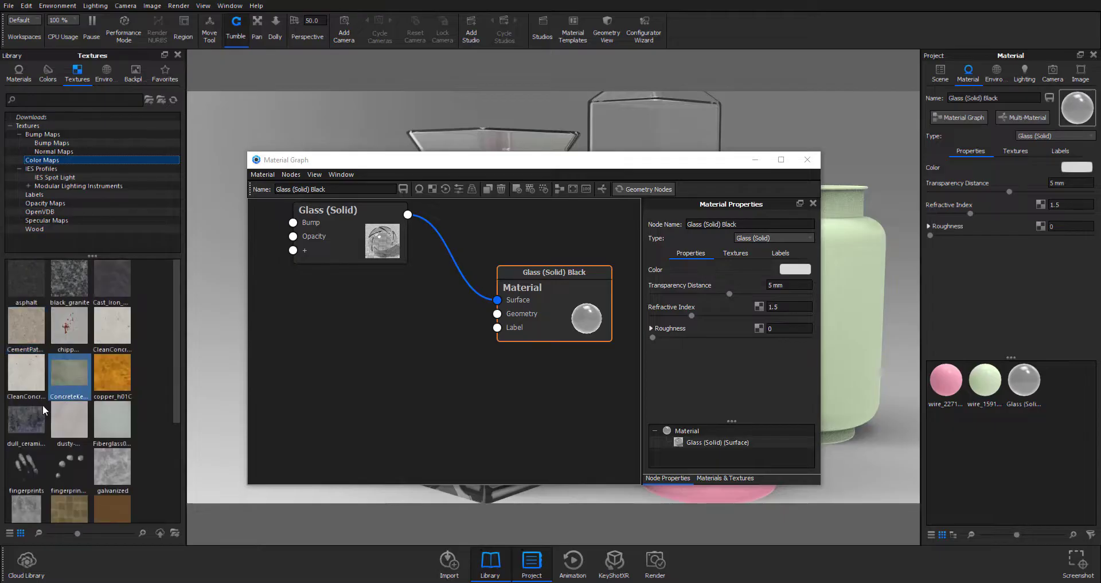
# Look through the Specular Maps, OpenVDB, Opacity Maps, Labels and IES Profiles texture categories, including the Modular Lighting Instruments subfolders.
pyautogui.click(34, 223)
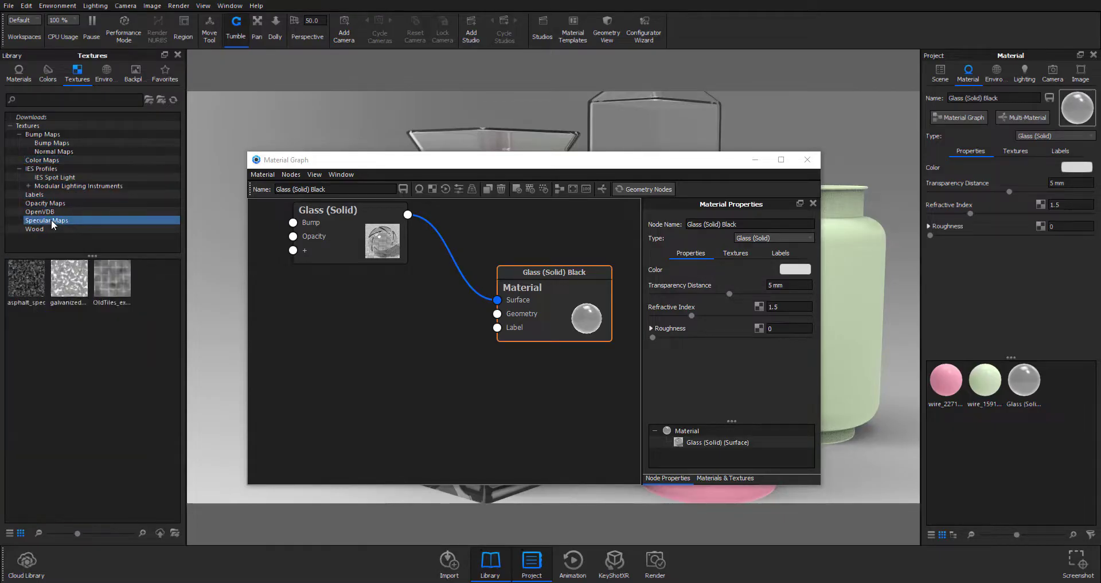
pyautogui.click(49, 212)
pyautogui.click(48, 203)
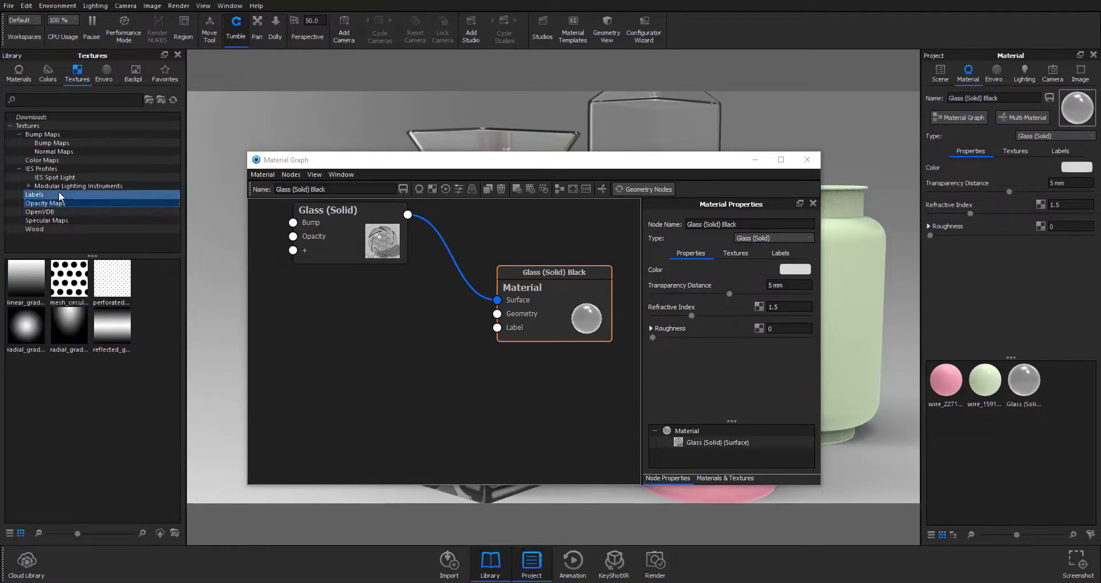
pyautogui.click(53, 194)
pyautogui.click(79, 186)
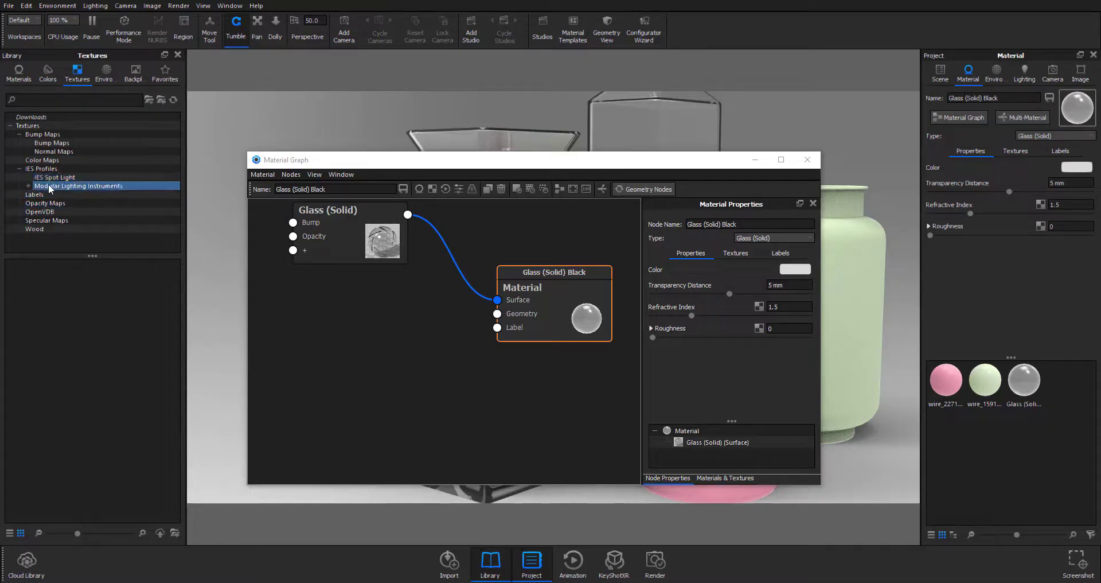
pyautogui.click(28, 186)
pyautogui.click(68, 196)
pyautogui.click(68, 205)
pyautogui.click(68, 212)
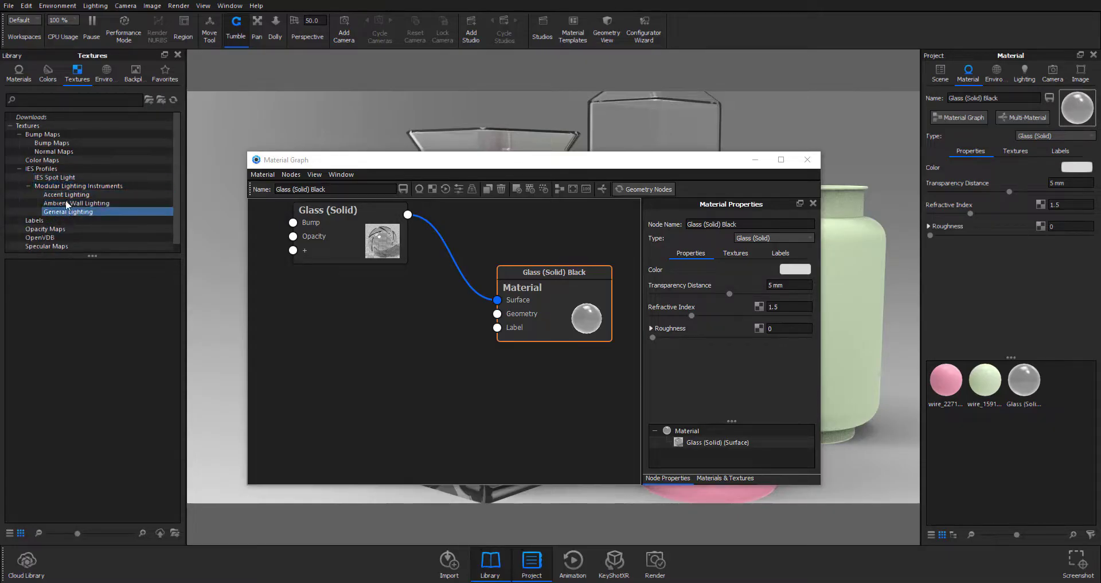
pyautogui.click(54, 177)
# Add the rusty__paint_bump texture from Bump Maps to the graph as an unconnected node below the Glass (Solid) node.
pyautogui.click(47, 162)
pyautogui.click(53, 152)
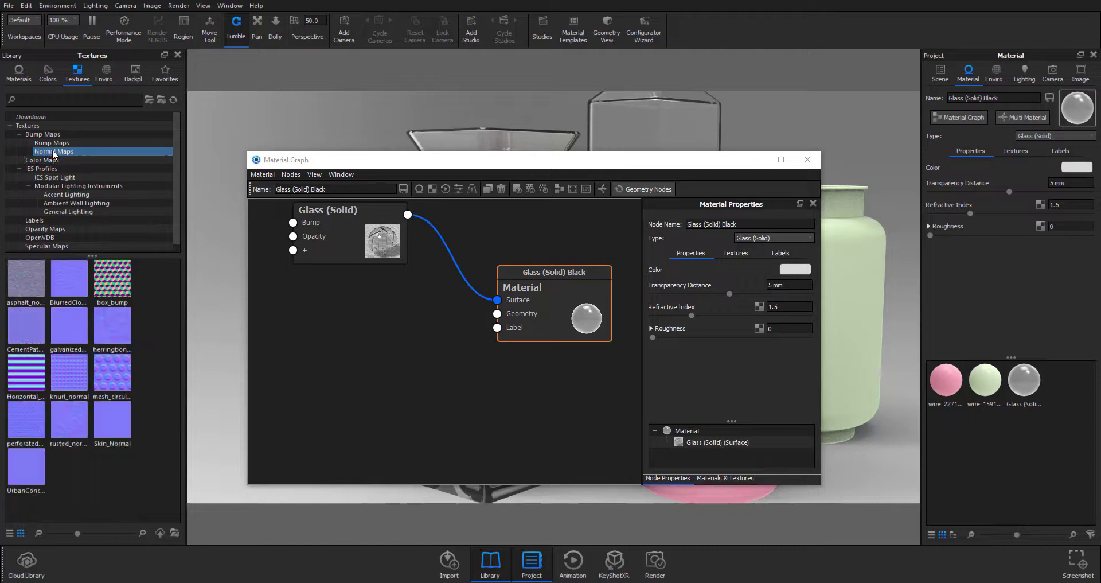
pyautogui.click(53, 143)
pyautogui.click(79, 186)
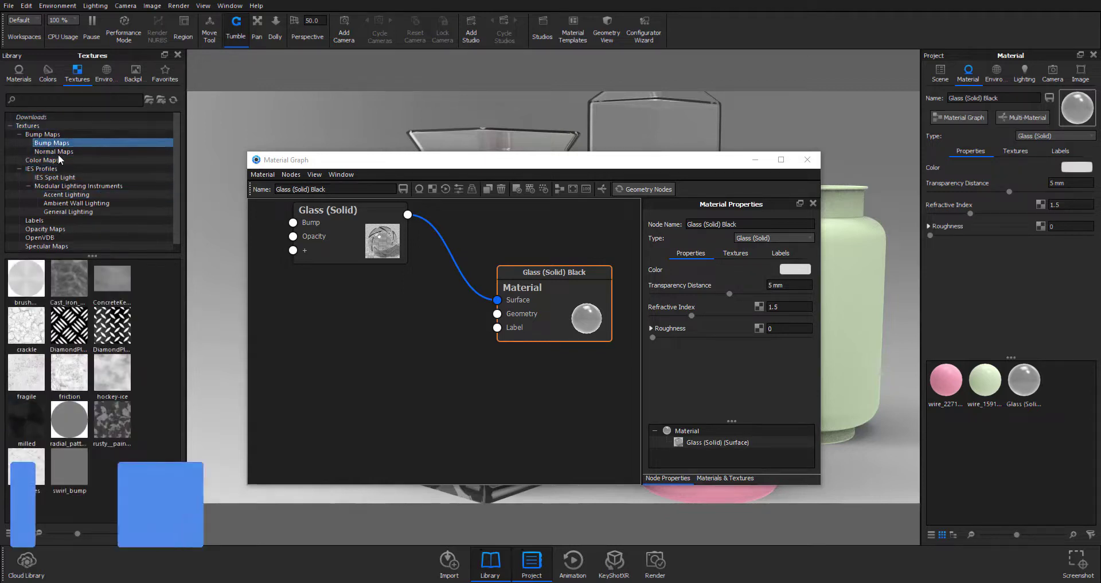
pyautogui.moveTo(112, 418); pyautogui.dragTo(291, 324)
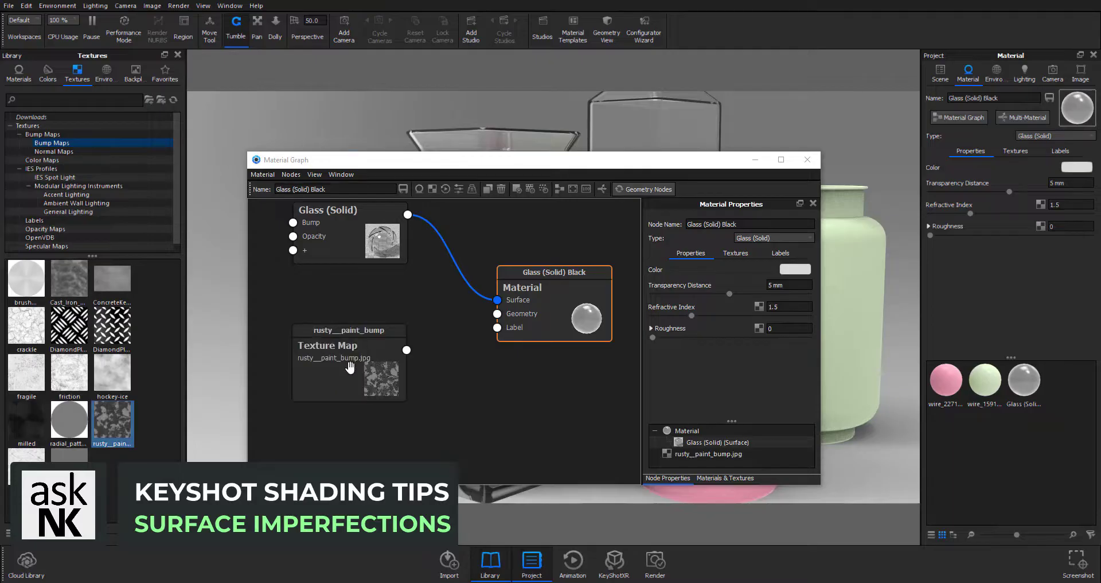
pyautogui.moveTo(350, 369); pyautogui.dragTo(326, 329)
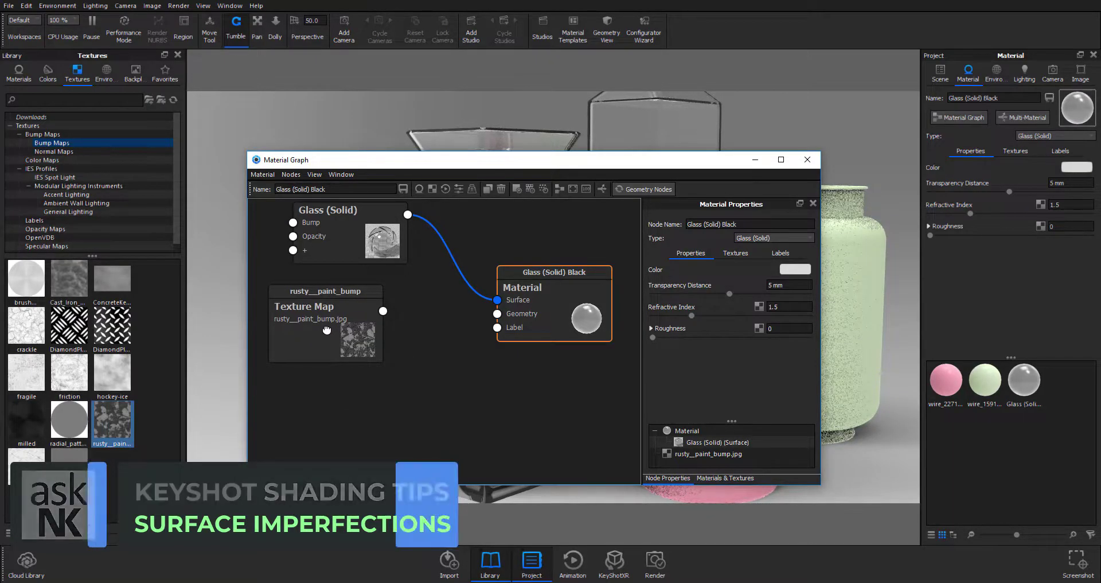
pyautogui.moveTo(327, 330); pyautogui.dragTo(398, 344)
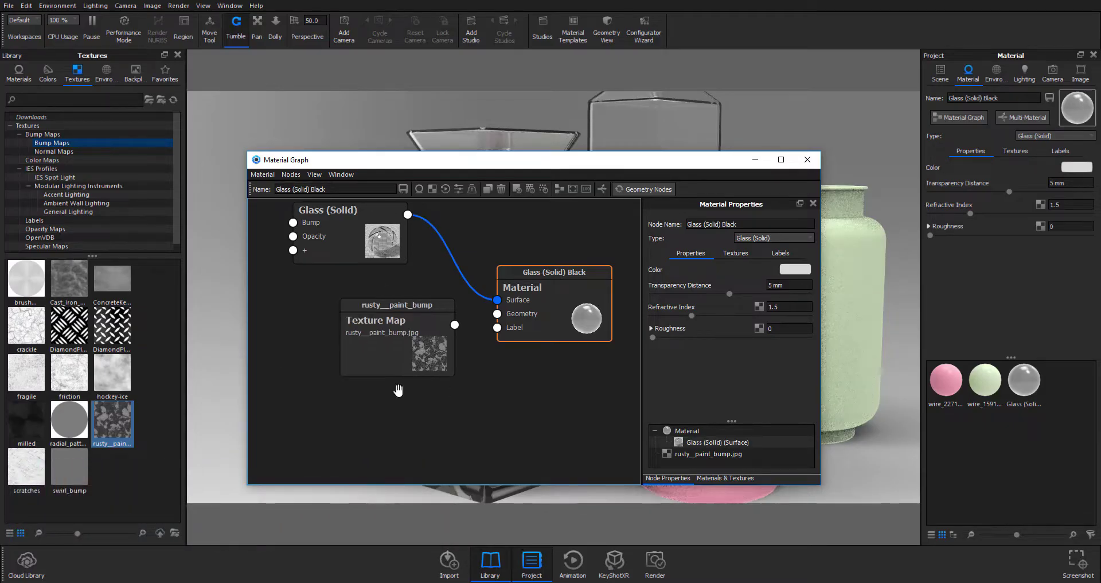
pyautogui.click(759, 329)
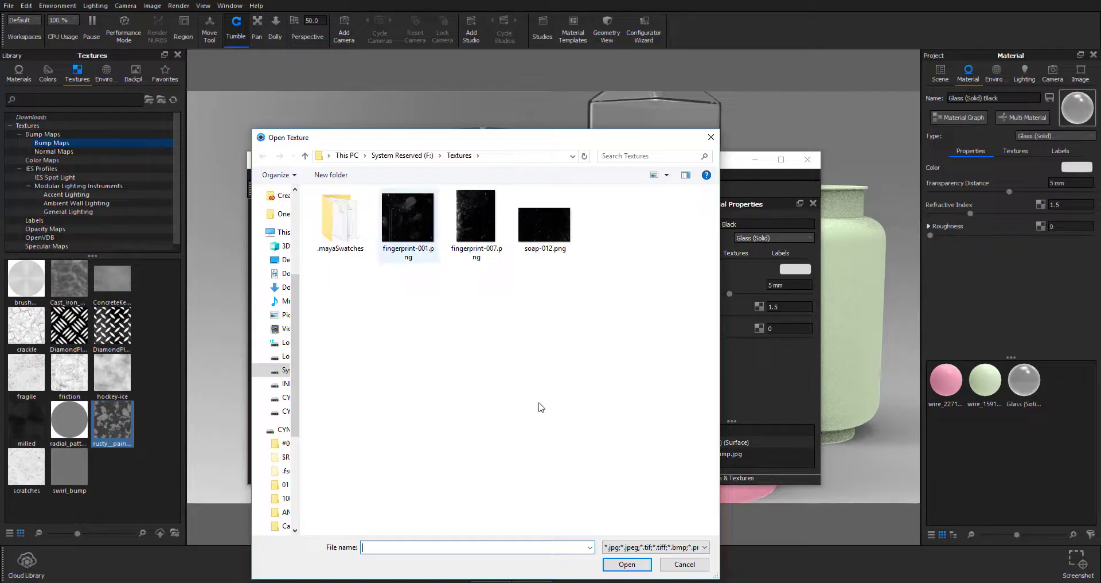
pyautogui.click(683, 563)
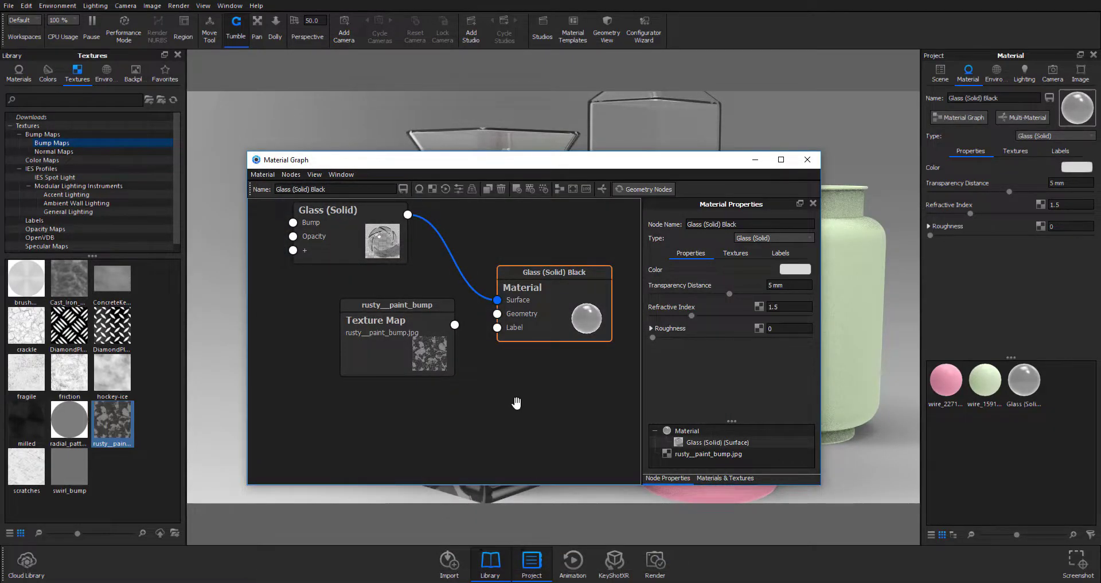
# Space out the graph nodes and connect the rusty__paint_bump texture to the Roughness input of the Glass (Solid) node.
pyautogui.moveTo(412, 345); pyautogui.dragTo(331, 370)
pyautogui.moveTo(580, 297); pyautogui.dragTo(624, 278)
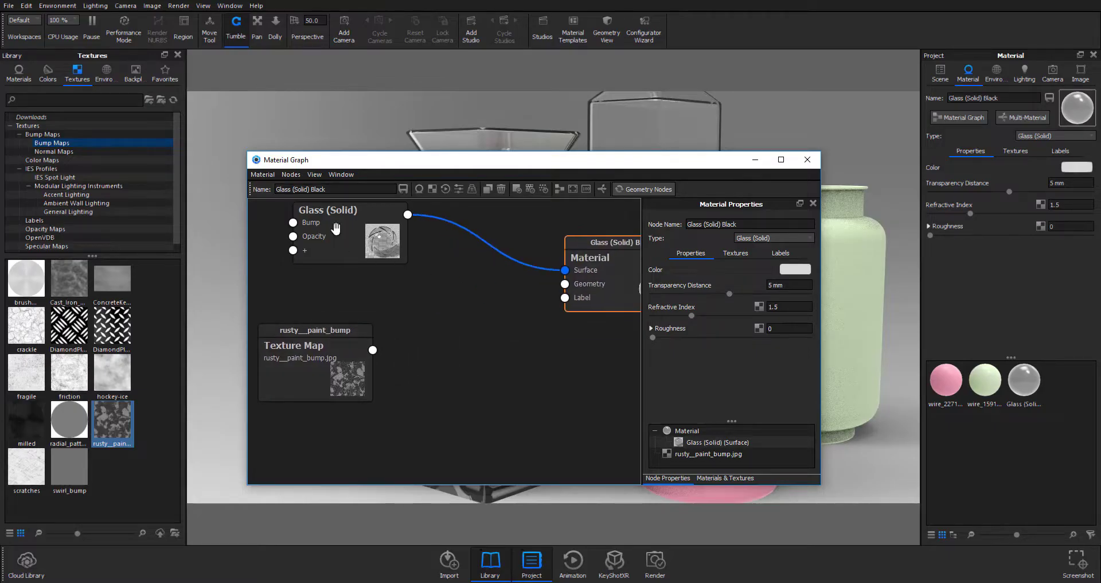
pyautogui.moveTo(343, 223); pyautogui.dragTo(406, 239)
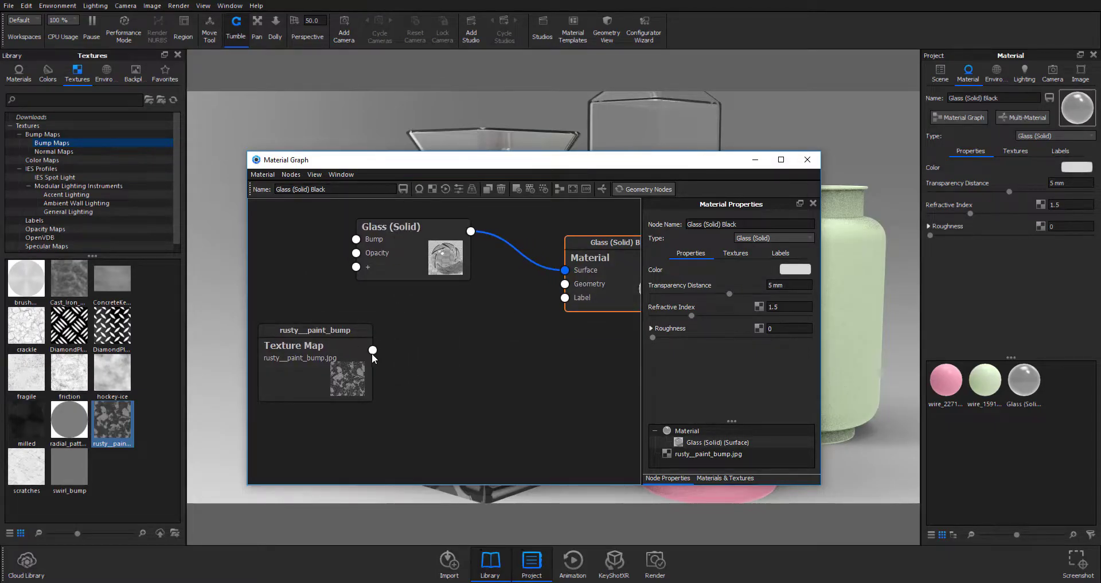
pyautogui.moveTo(373, 349); pyautogui.dragTo(371, 294)
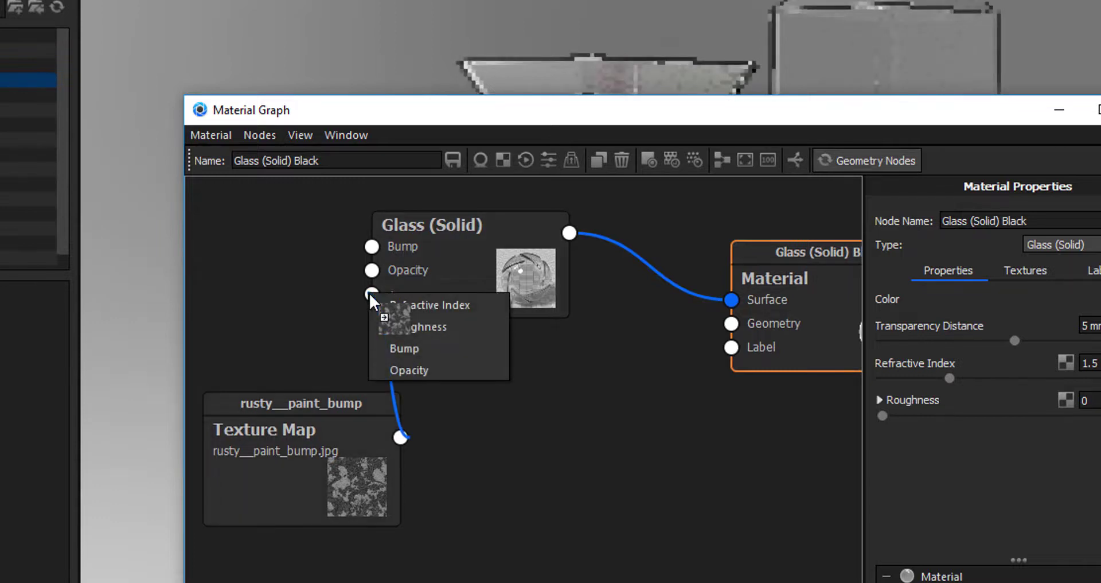
pyautogui.click(443, 328)
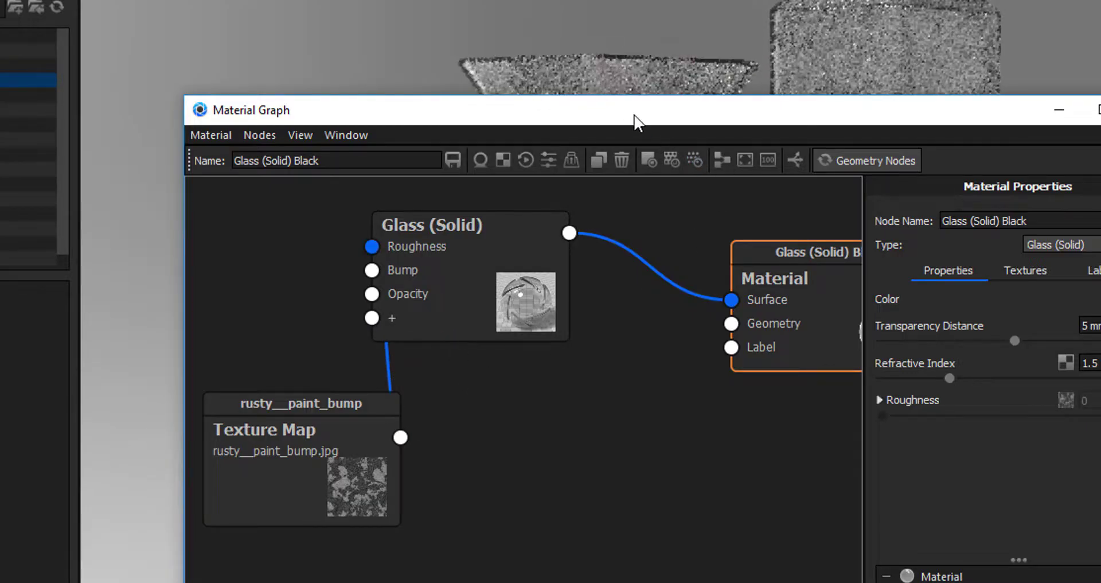
# Arrange the graph as a chain with rusty__paint_bump before Glass (Solid) and the Material node after it.
pyautogui.moveTo(635, 122); pyautogui.dragTo(1099, 133)
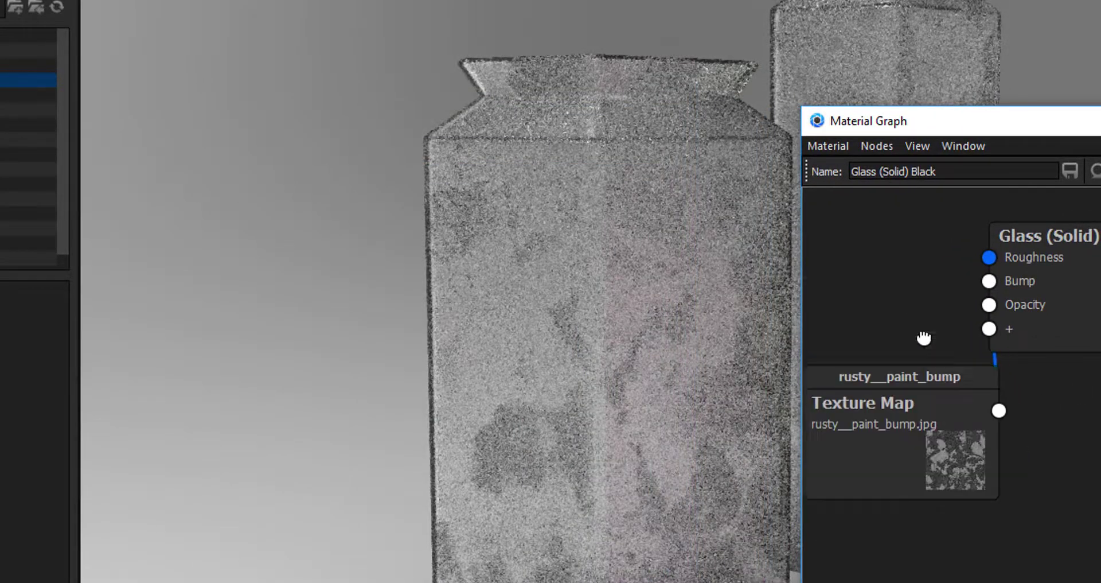
pyautogui.moveTo(924, 338); pyautogui.dragTo(839, 226)
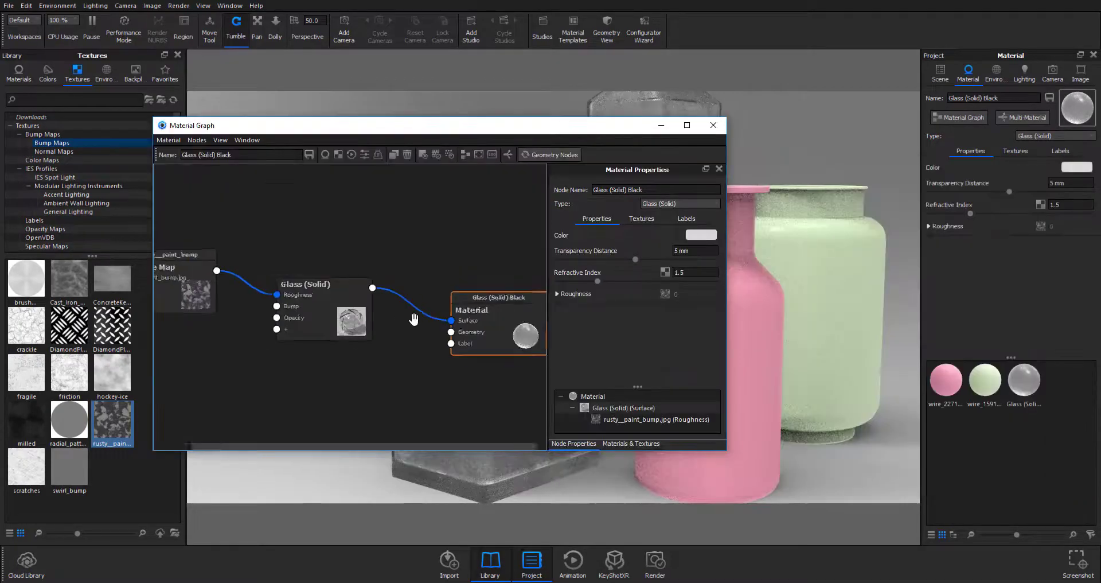
pyautogui.moveTo(306, 377); pyautogui.dragTo(334, 264)
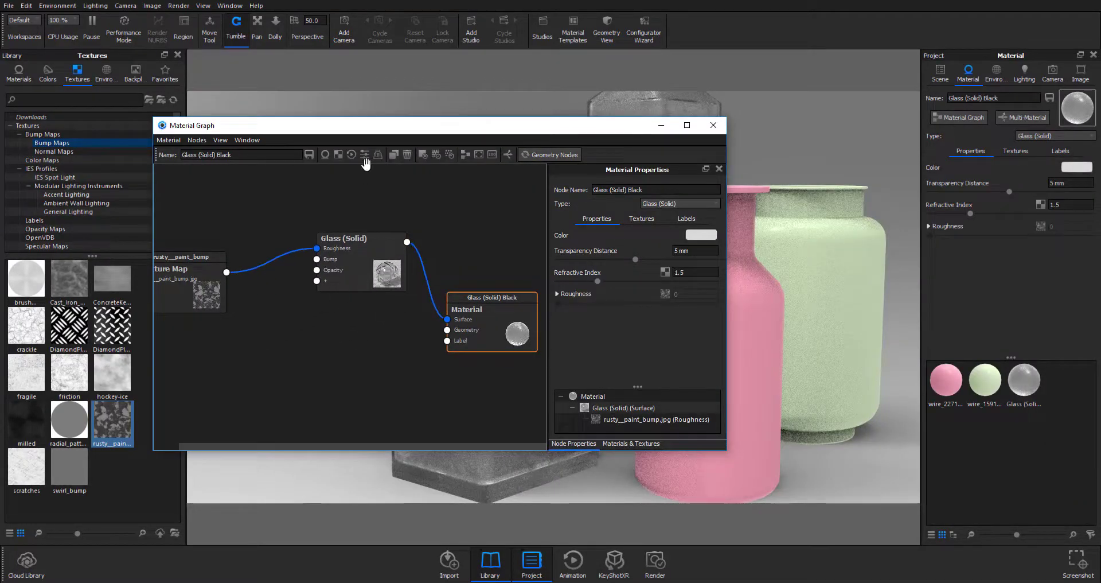
# Uncover the front glass vase and examine its roughness texture from a slightly rotated camera angle.
pyautogui.moveTo(383, 129); pyautogui.dragTo(892, 187)
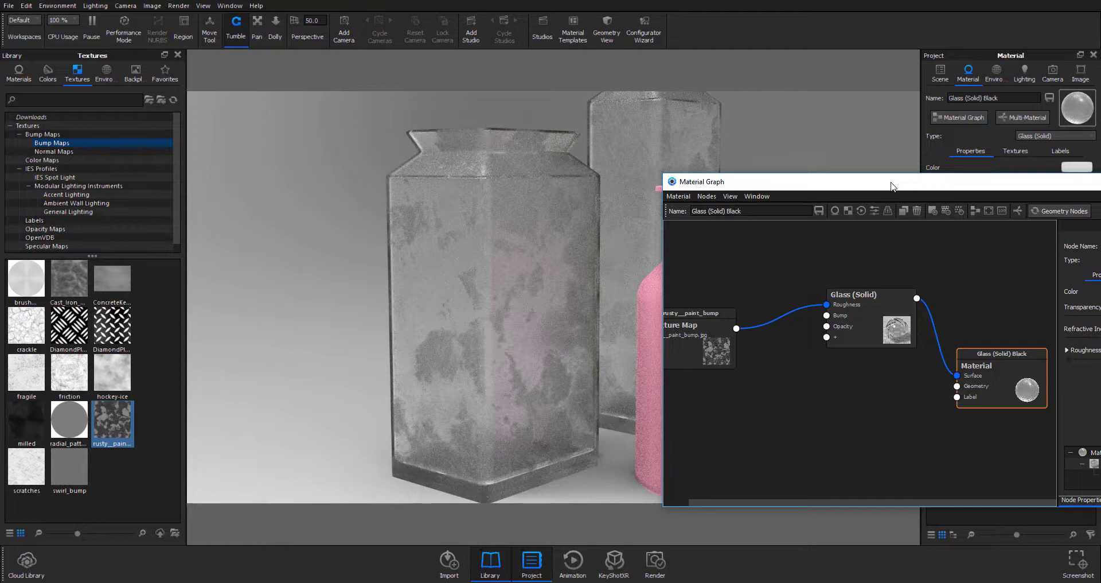
pyautogui.moveTo(563, 342); pyautogui.dragTo(525, 335)
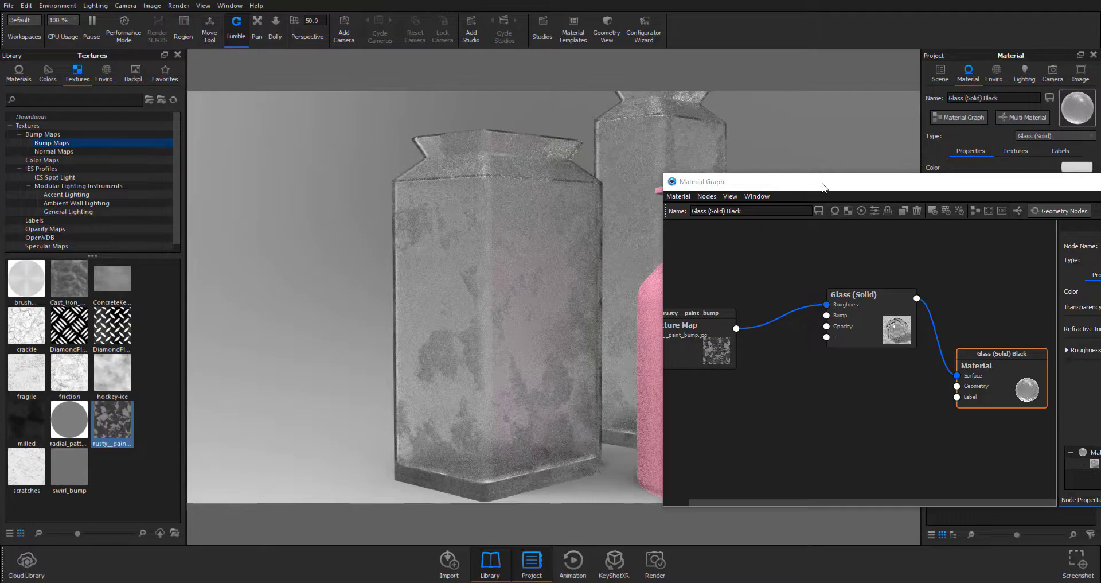
pyautogui.moveTo(821, 187); pyautogui.dragTo(738, 179)
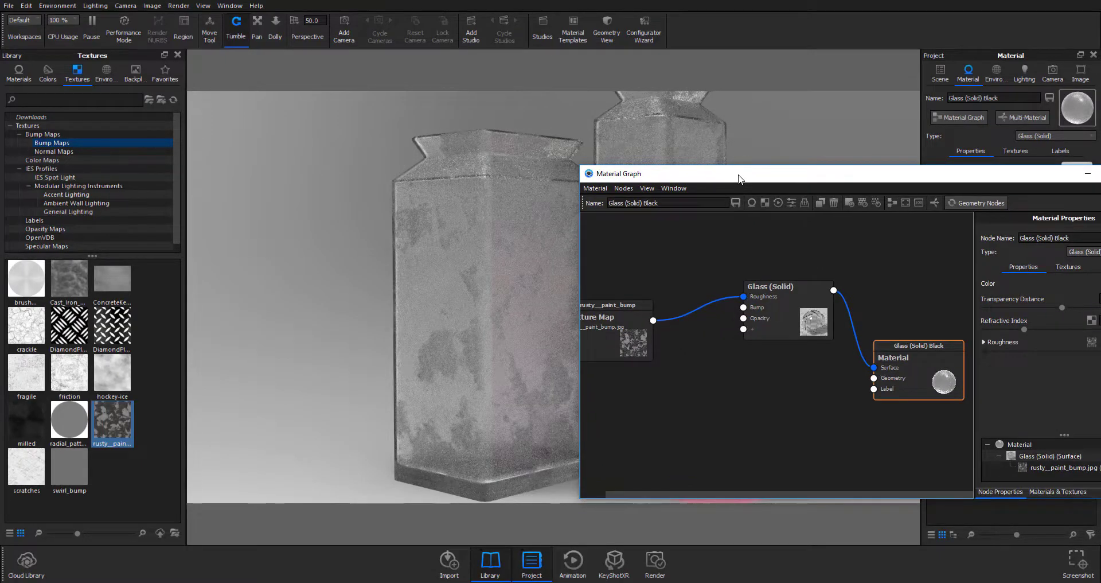
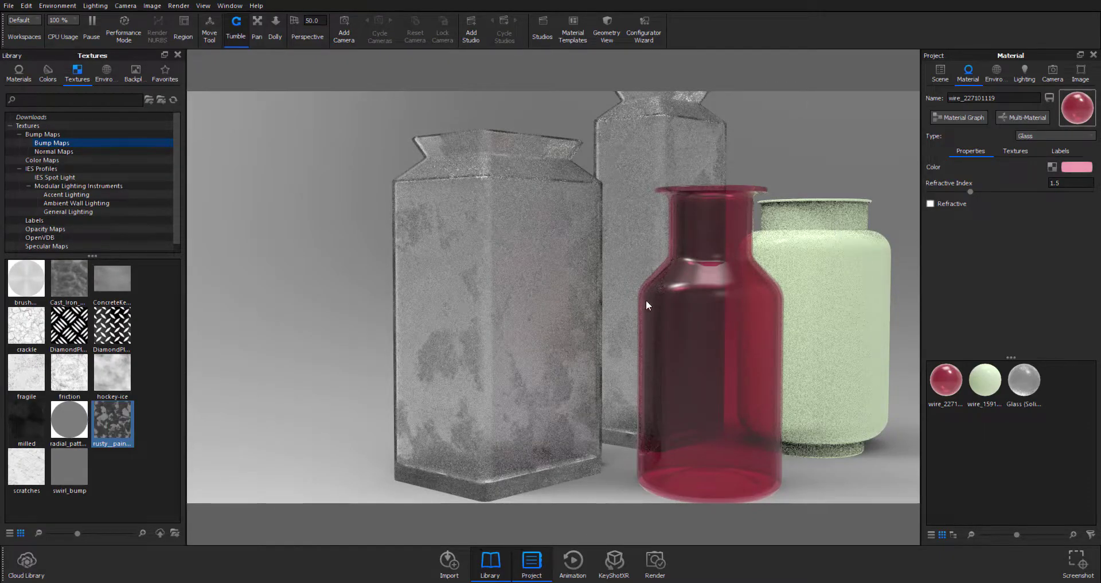
# Set the red glass bottle's color to a pale blue with RGB 225, 239, 243 (#E1EFF3).
pyautogui.moveTo(662, 336); pyautogui.dragTo(575, 307, button='middle')
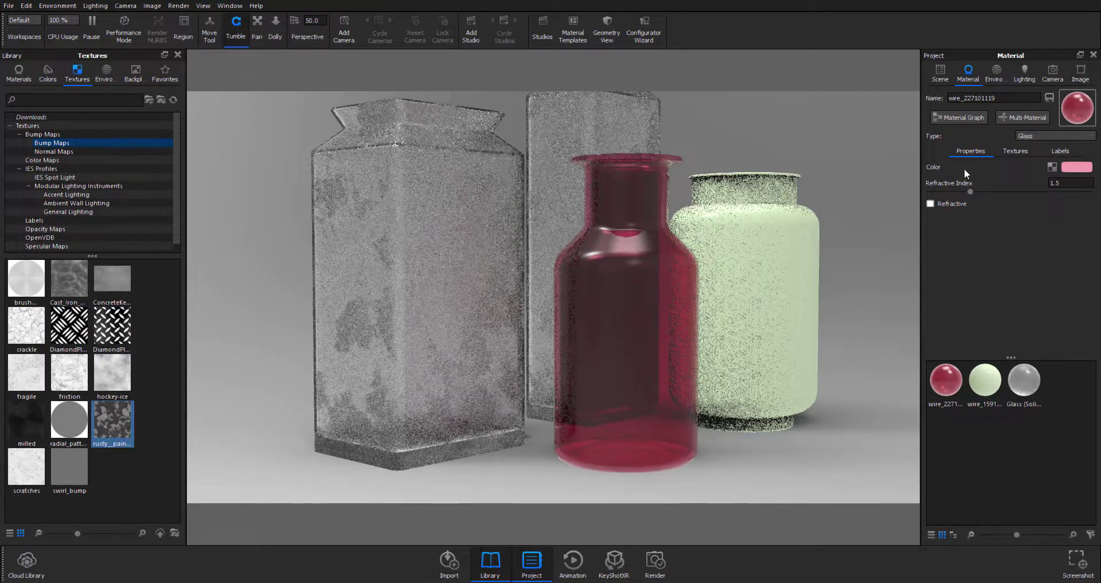
pyautogui.click(1044, 136)
pyautogui.click(1044, 135)
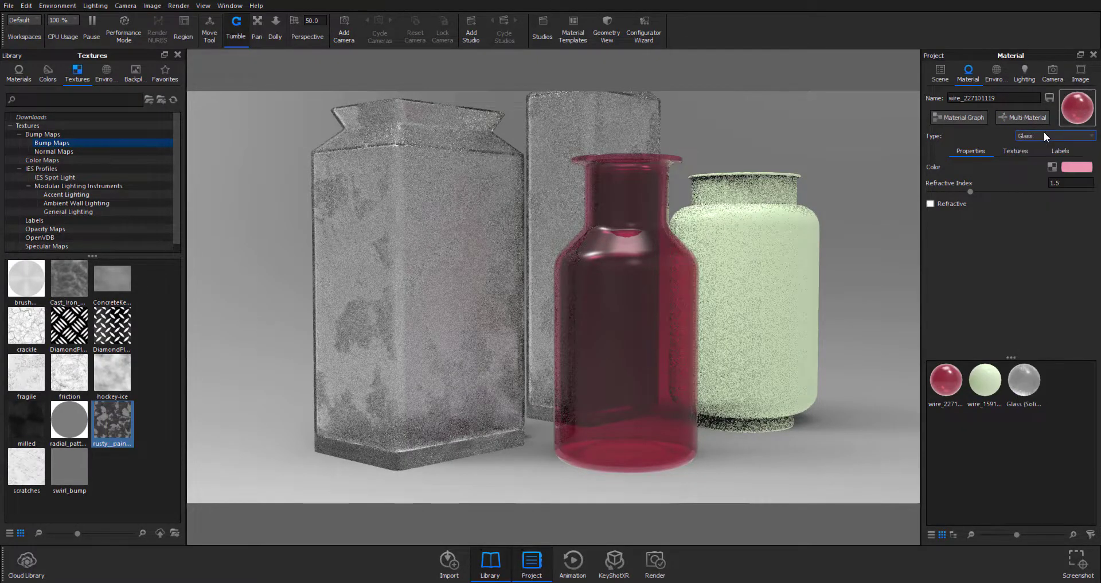
pyautogui.click(1074, 168)
pyautogui.moveTo(981, 160); pyautogui.dragTo(998, 160)
pyautogui.moveTo(1022, 78); pyautogui.dragTo(960, 24)
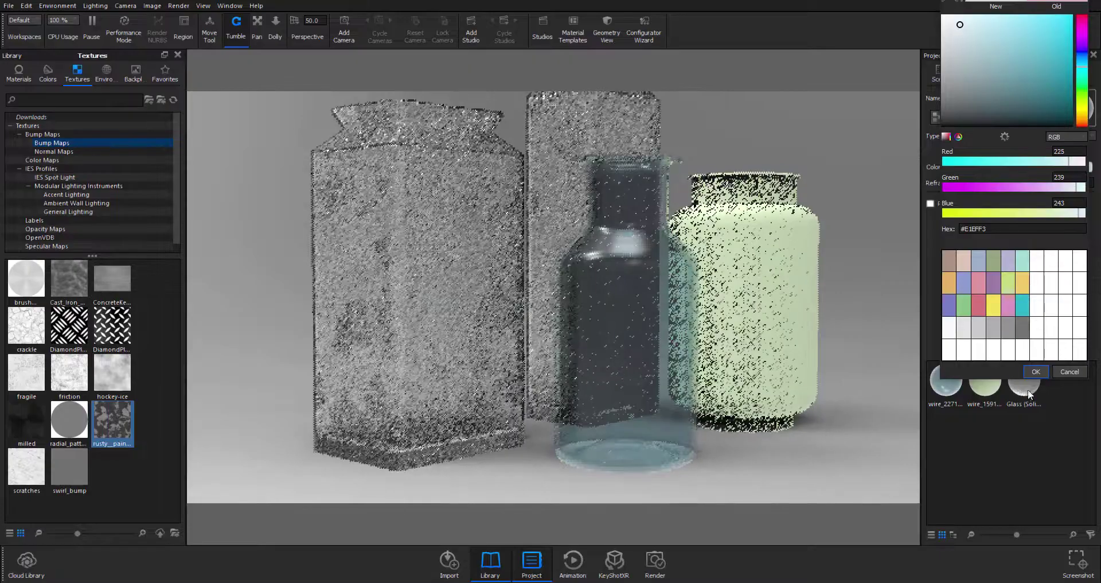
pyautogui.click(1035, 371)
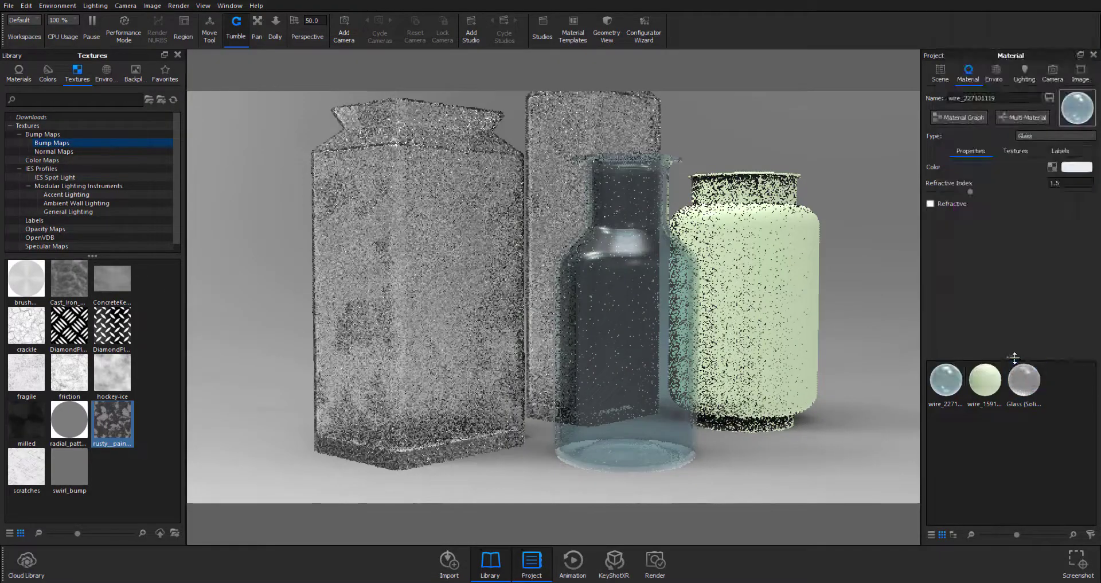
# Open the front bottle's material graph and reposition the Glass and Material nodes to make room between them.
pyautogui.click(956, 116)
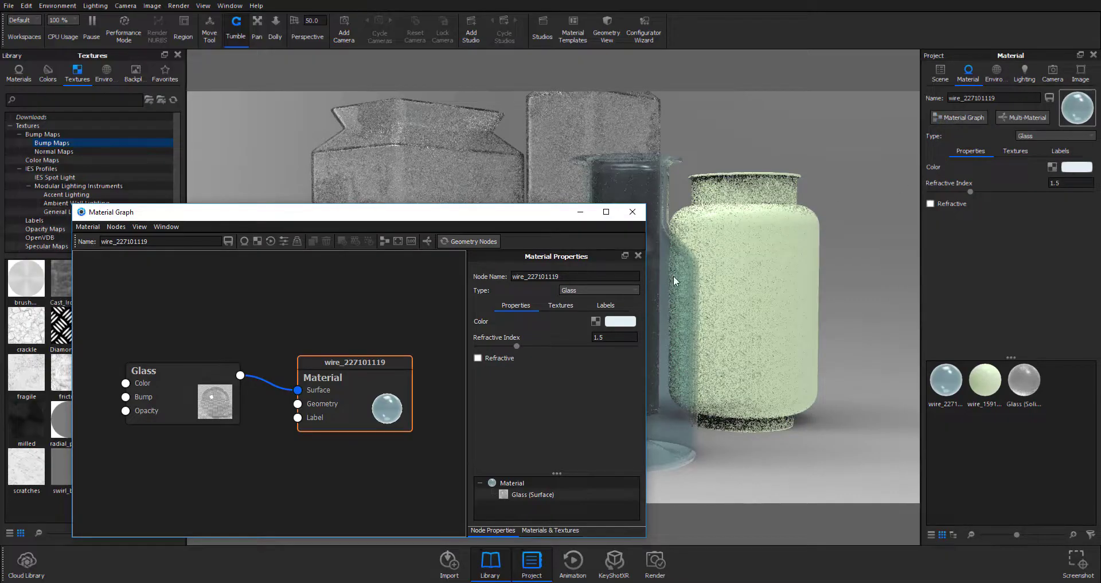
pyautogui.moveTo(446, 221); pyautogui.dragTo(776, 125)
pyautogui.moveTo(693, 324); pyautogui.dragTo(733, 395)
pyautogui.moveTo(524, 311); pyautogui.dragTo(525, 222)
pyautogui.moveTo(744, 394); pyautogui.dragTo(745, 317)
pyautogui.moveTo(514, 233); pyautogui.dragTo(579, 231)
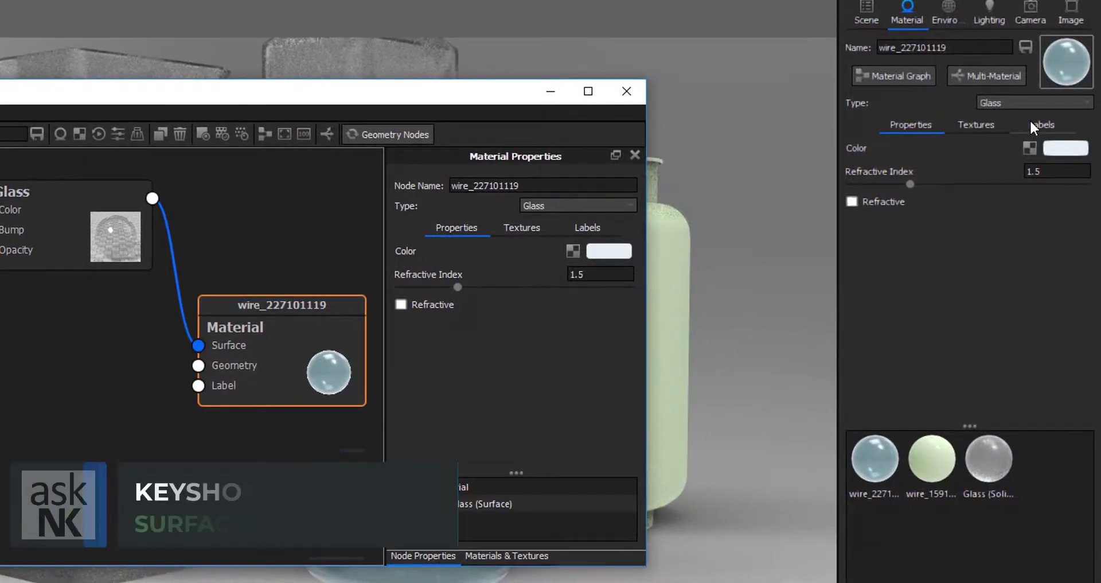
# Add a material label to the front bottle's glass material and change the label's material type to Advanced.
pyautogui.click(1032, 124)
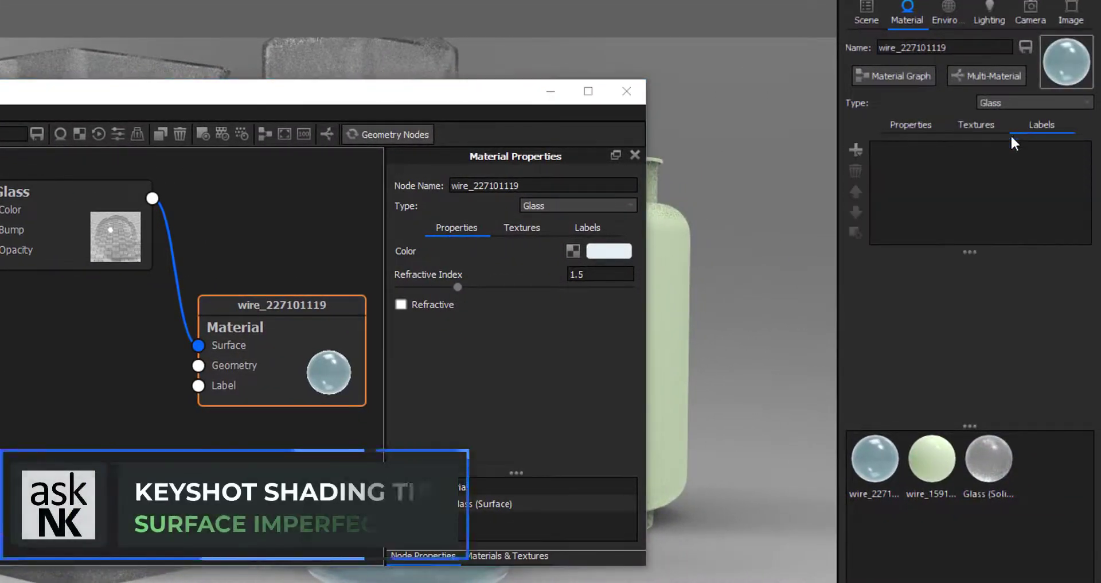
pyautogui.click(857, 149)
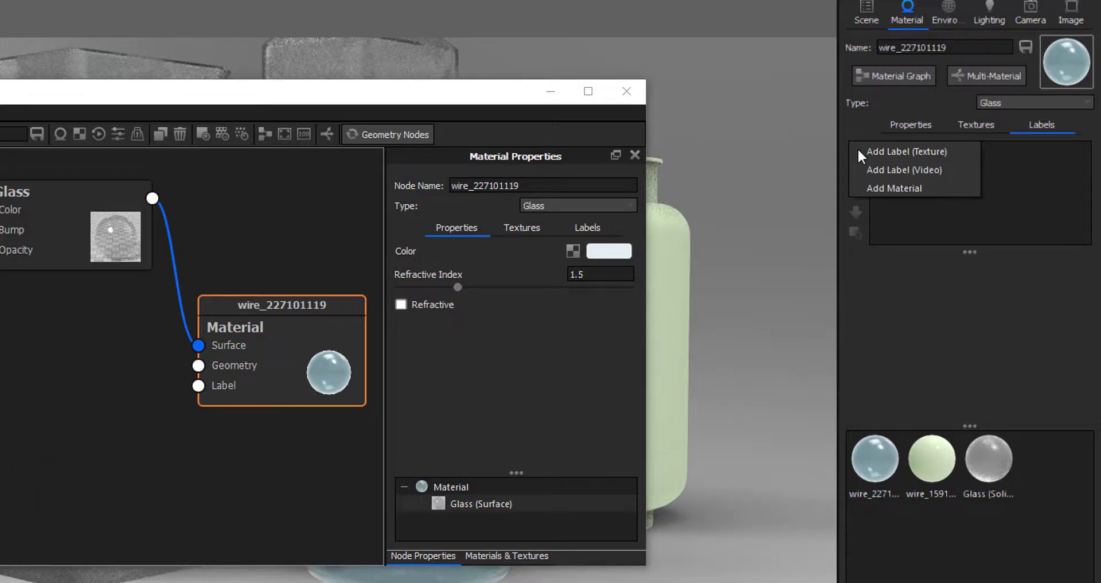
pyautogui.click(924, 183)
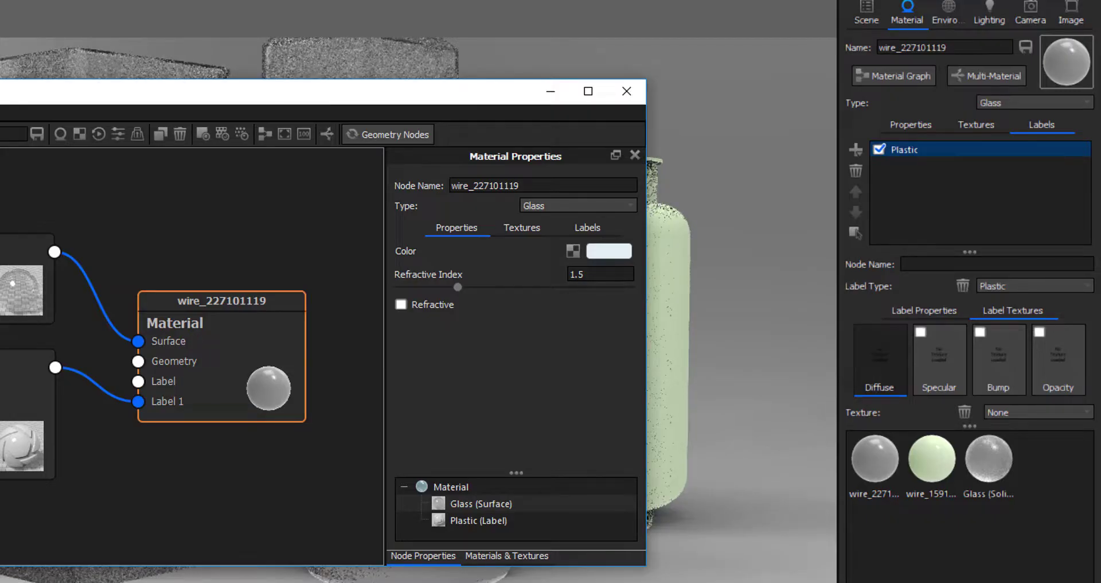
pyautogui.click(23, 390)
pyautogui.moveTo(239, 395); pyautogui.dragTo(275, 353)
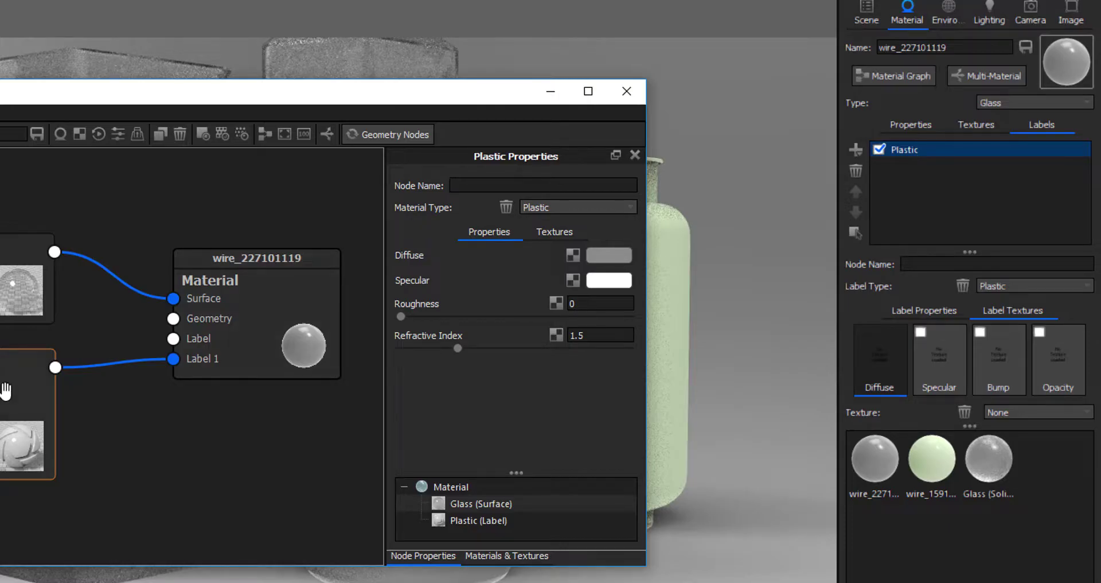
pyautogui.click(556, 208)
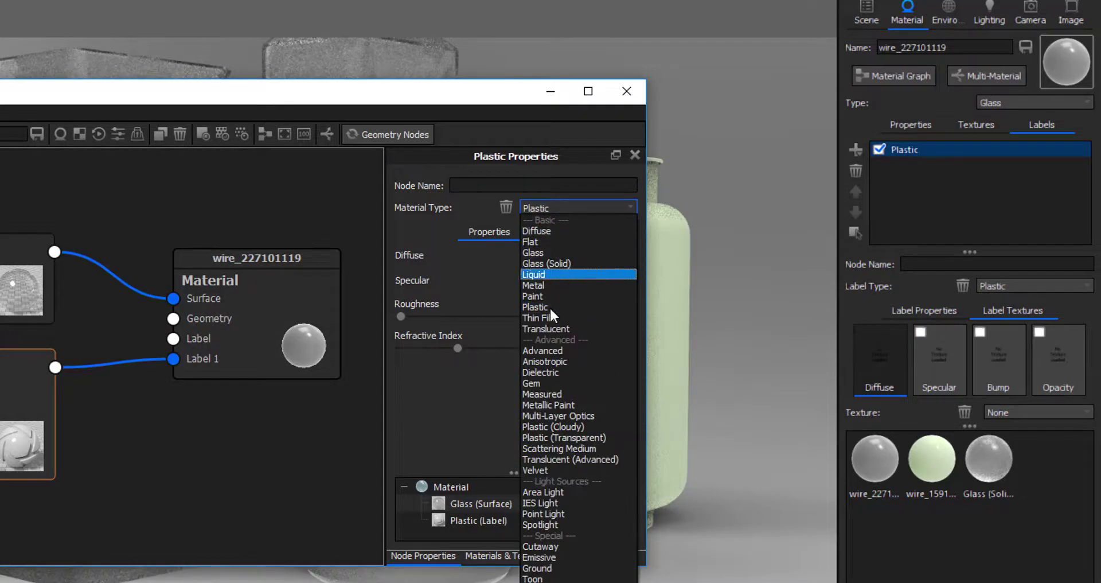
pyautogui.click(562, 349)
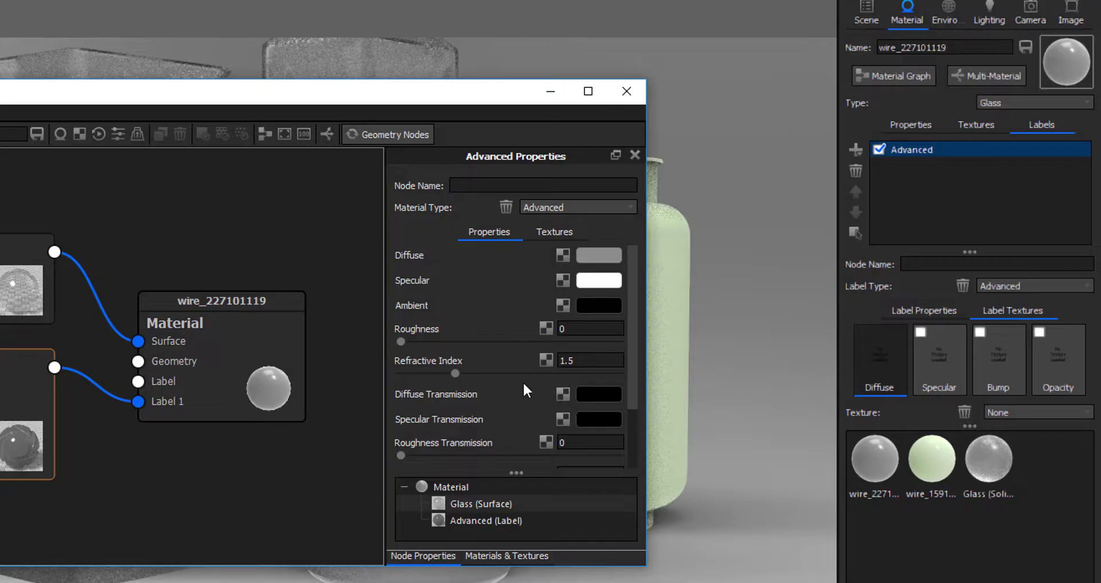
# Arrange the graph with the Glass node above the Advanced label node and both ahead of the Material node.
pyautogui.scroll(-3, 522, 381)
pyautogui.scroll(3, 518, 370)
pyautogui.scroll(-3, 513, 356)
pyautogui.moveTo(222, 336); pyautogui.dragTo(269, 211)
pyautogui.moveTo(1, 414); pyautogui.dragTo(64, 427)
pyautogui.moveTo(13, 301); pyautogui.dragTo(79, 263)
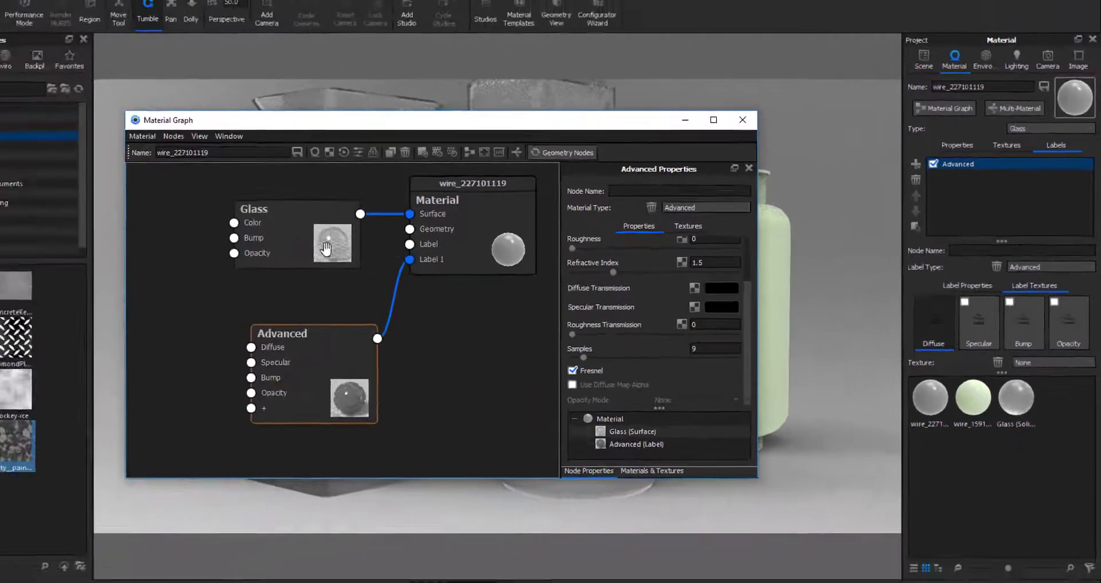
pyautogui.moveTo(241, 241); pyautogui.dragTo(273, 259)
pyautogui.moveTo(411, 351); pyautogui.dragTo(380, 329)
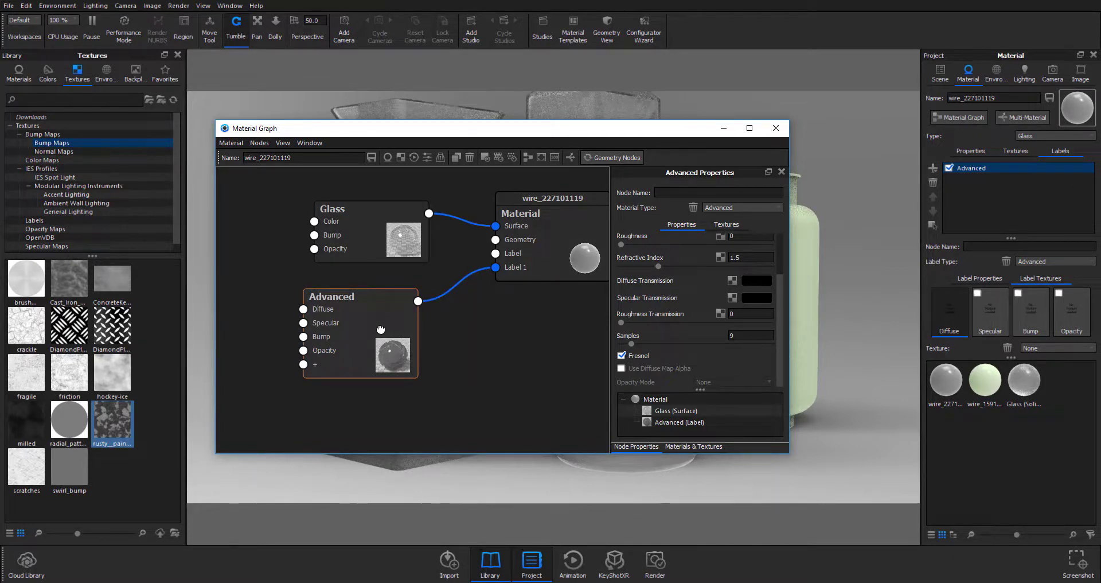
# Uncover the front bottle and examine how the Advanced label affects its glass from a shifted camera view.
pyautogui.moveTo(449, 131); pyautogui.dragTo(896, 184)
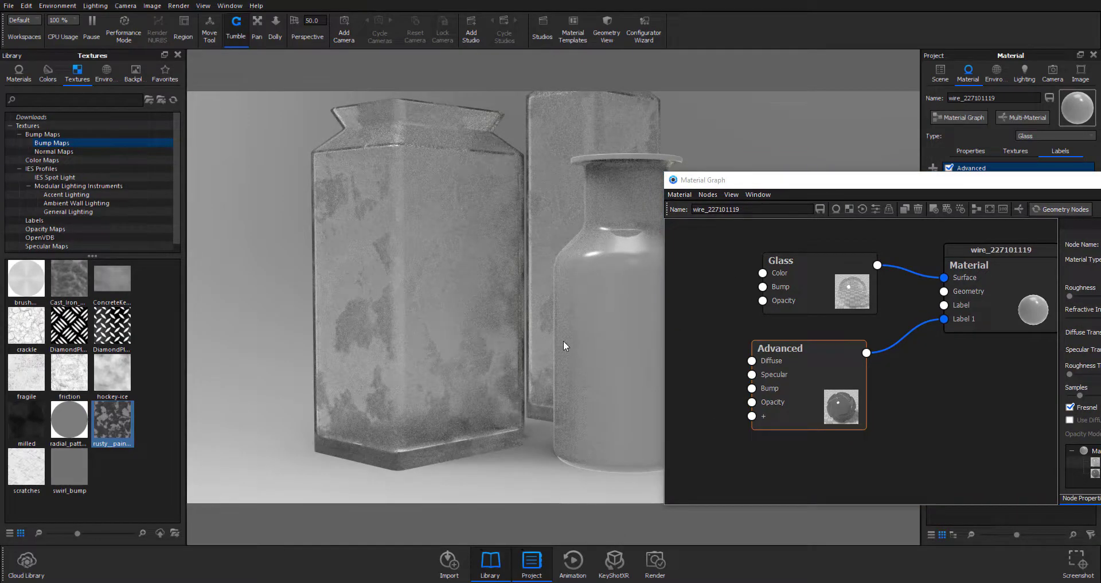
pyautogui.scroll(5, 418, 285)
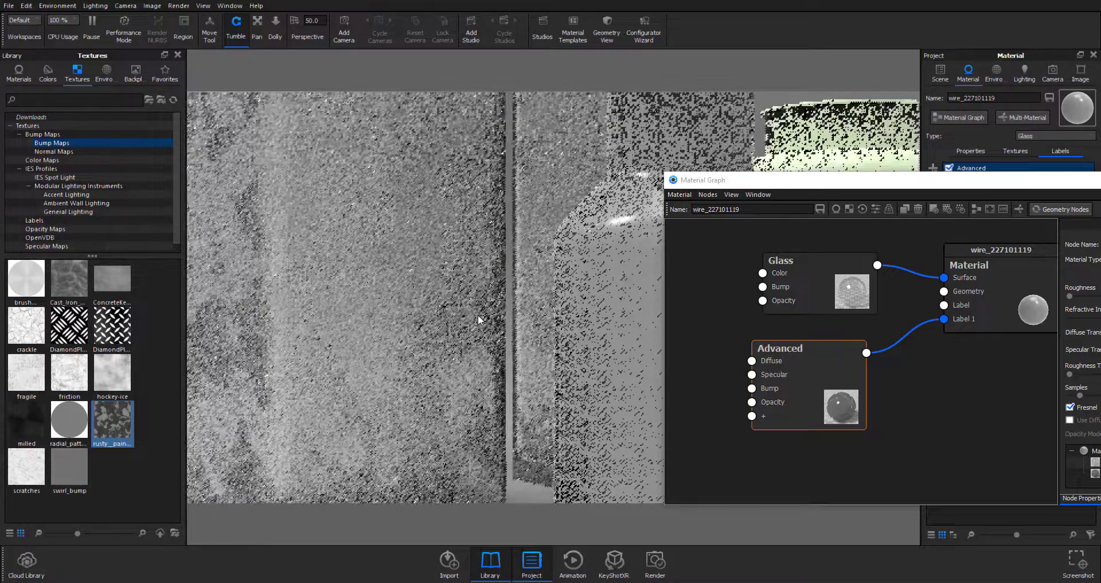
pyautogui.scroll(-6, 478, 316)
pyautogui.moveTo(566, 322); pyautogui.dragTo(284, 328)
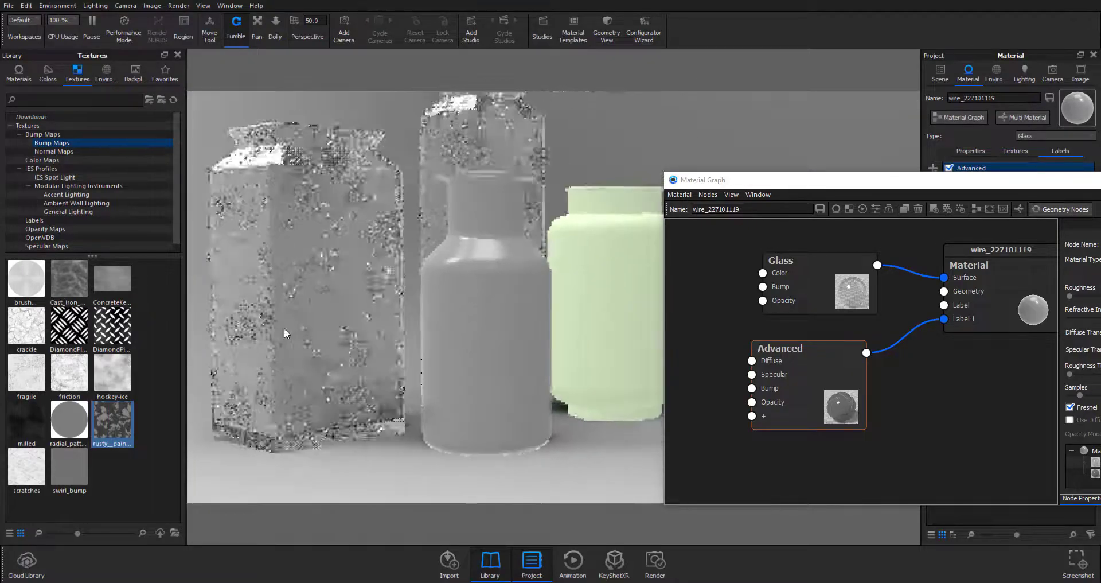
pyautogui.moveTo(398, 339); pyautogui.dragTo(343, 350)
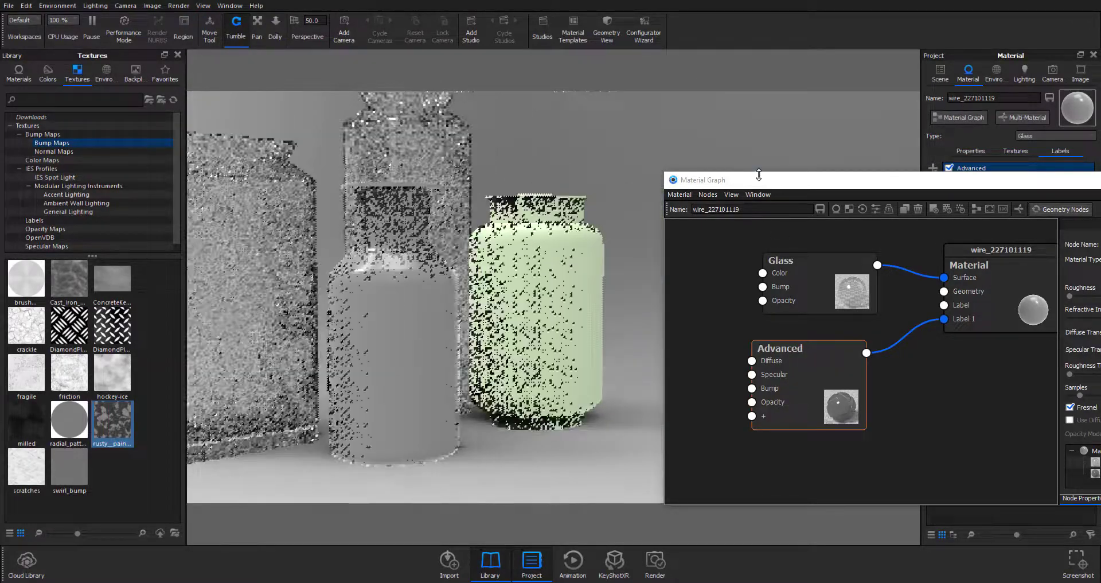
pyautogui.moveTo(761, 187); pyautogui.dragTo(633, 147)
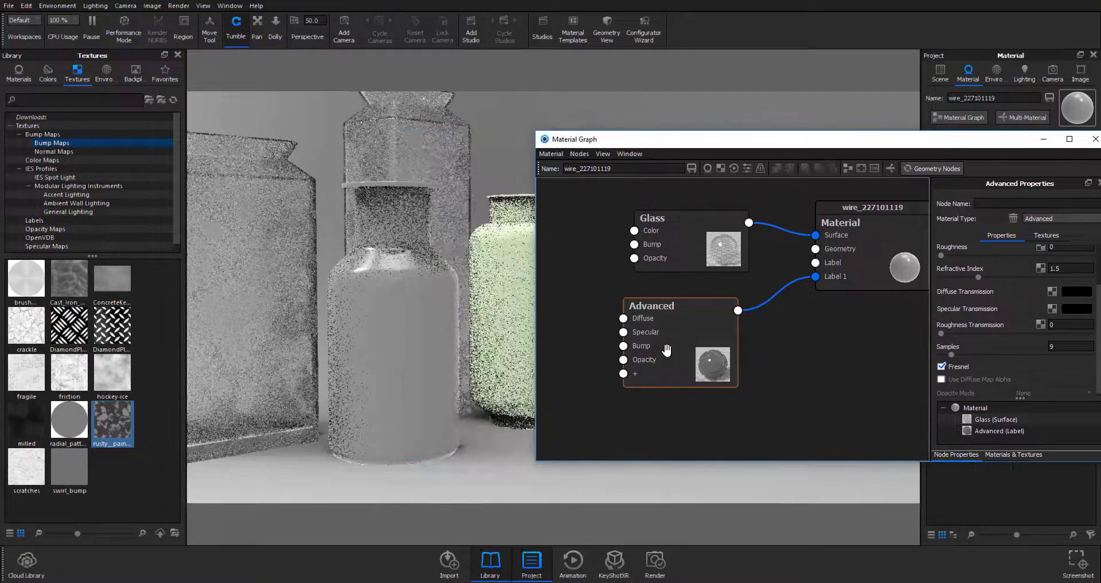
pyautogui.moveTo(667, 351); pyautogui.dragTo(725, 344)
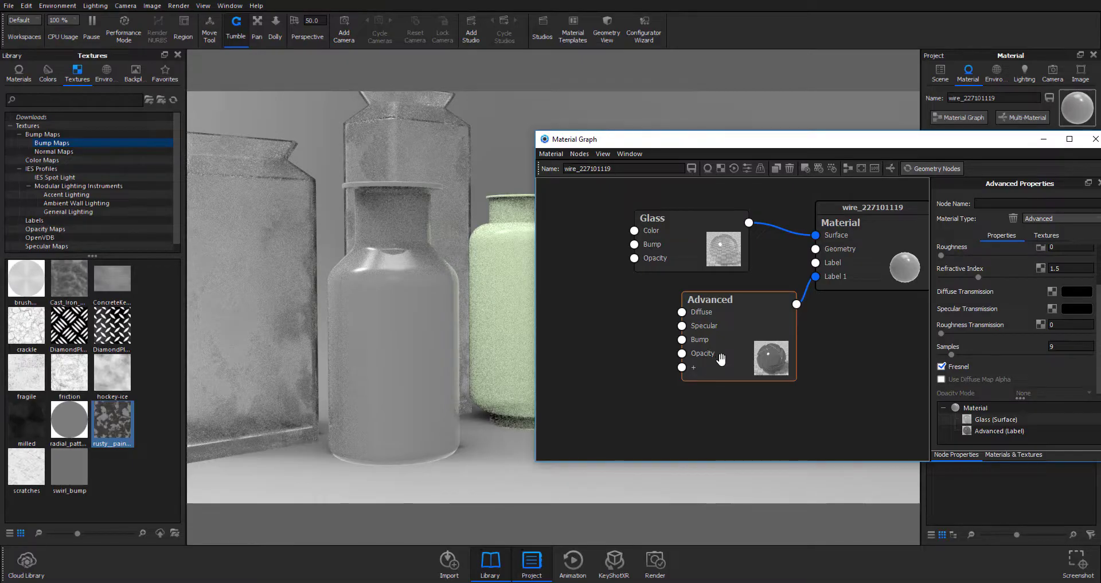
pyautogui.moveTo(726, 335); pyautogui.dragTo(672, 347)
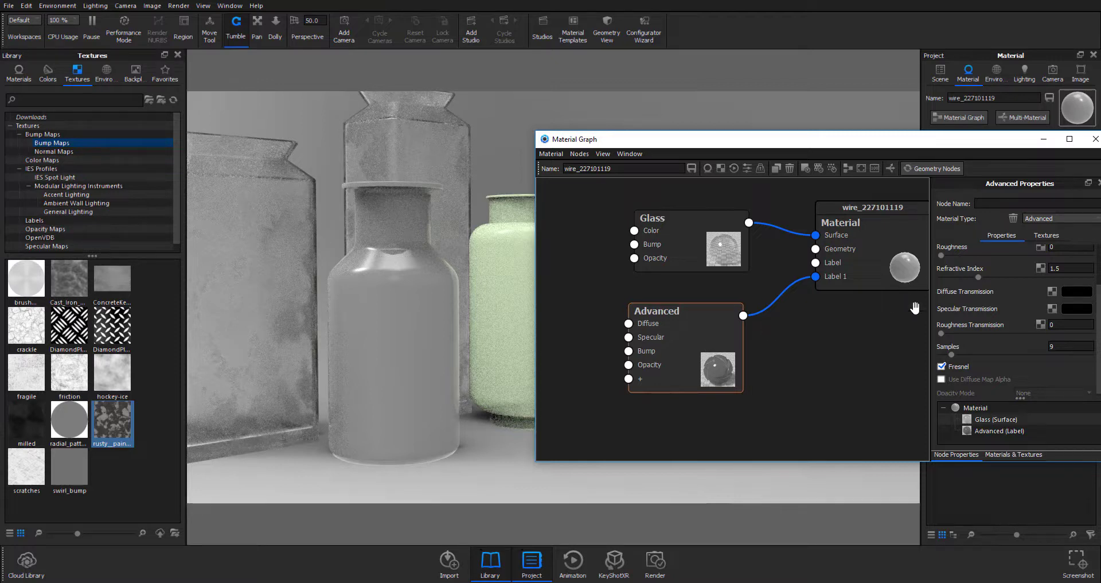
# Try a roughness of 0.3 on the Advanced label, then set it back to 0.
pyautogui.scroll(3, 1027, 270)
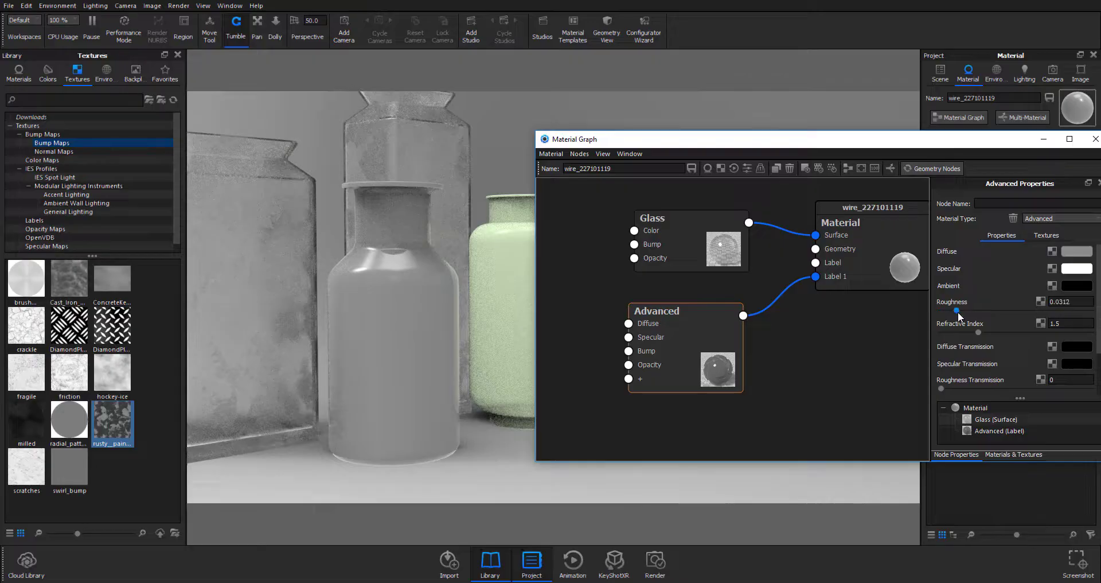
pyautogui.moveTo(958, 311); pyautogui.dragTo(1090, 311)
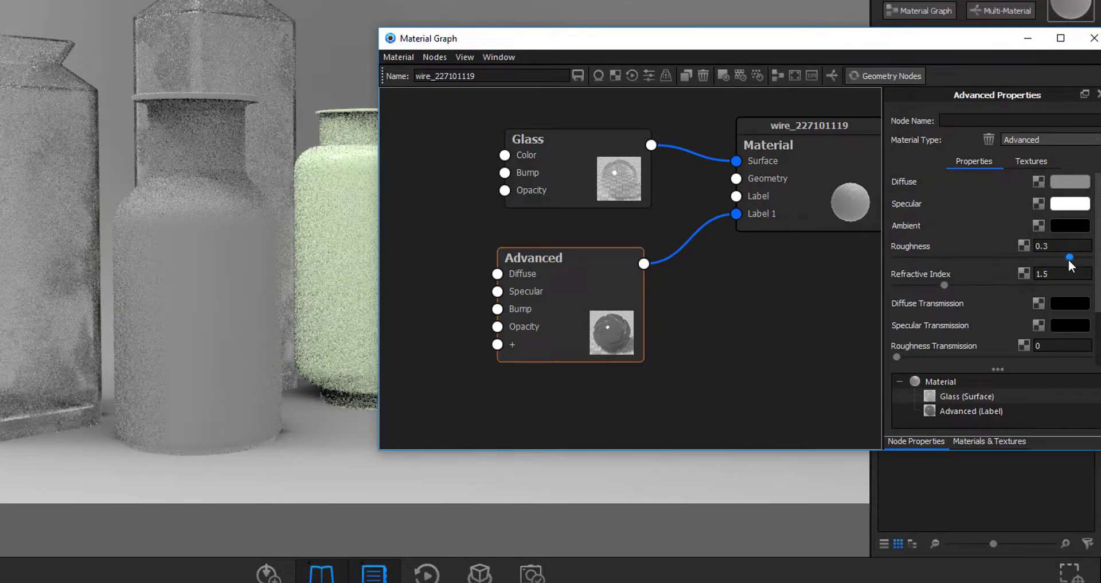
pyautogui.moveTo(1072, 253); pyautogui.dragTo(812, 259)
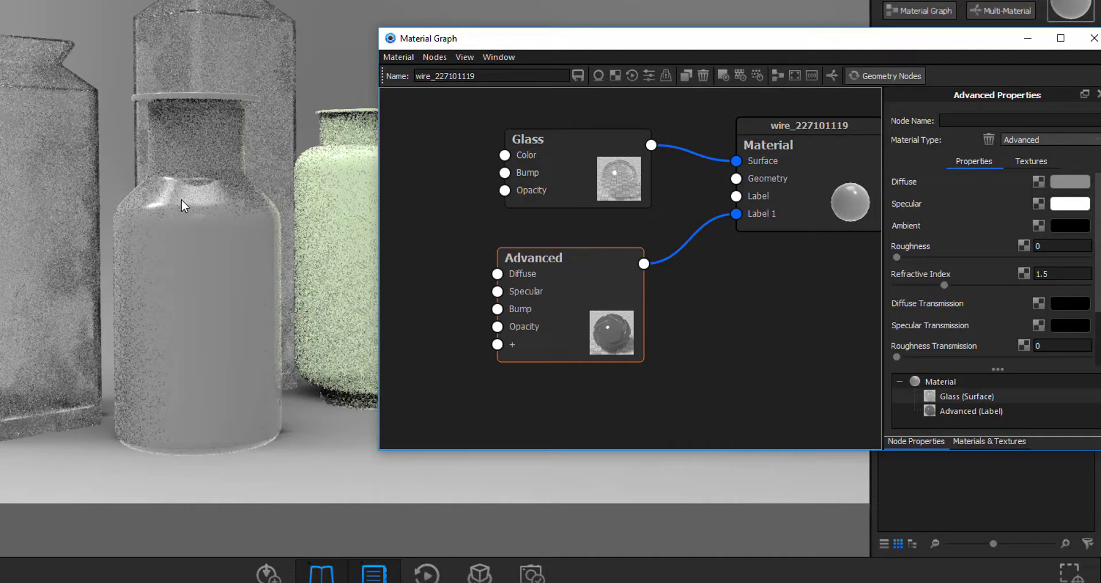
# Load fingerprint-001.png as the roughness texture of the Advanced label.
pyautogui.click(1023, 246)
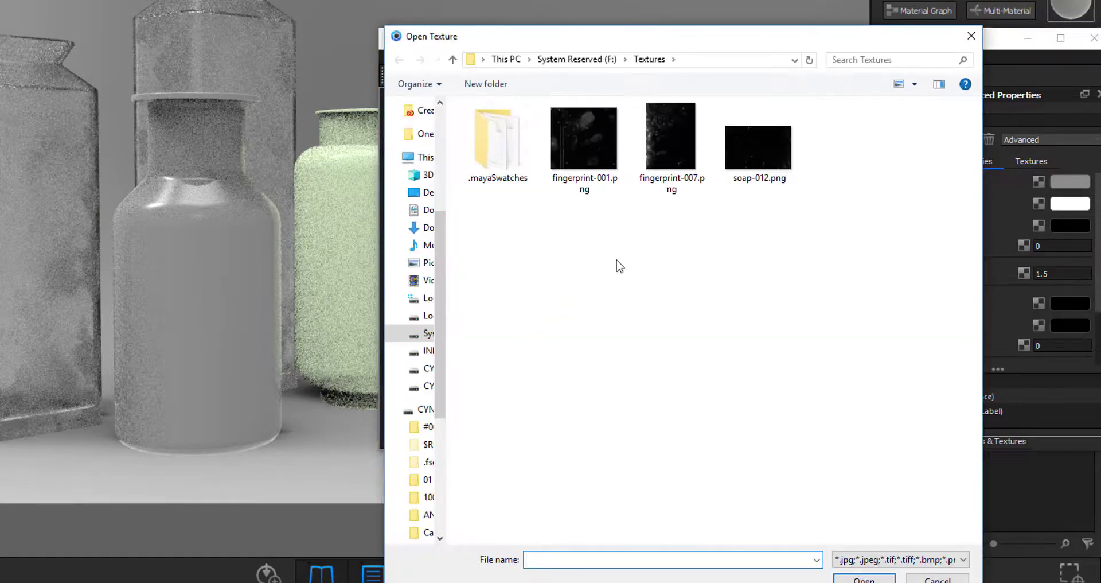
pyautogui.click(607, 159)
pyautogui.click(864, 578)
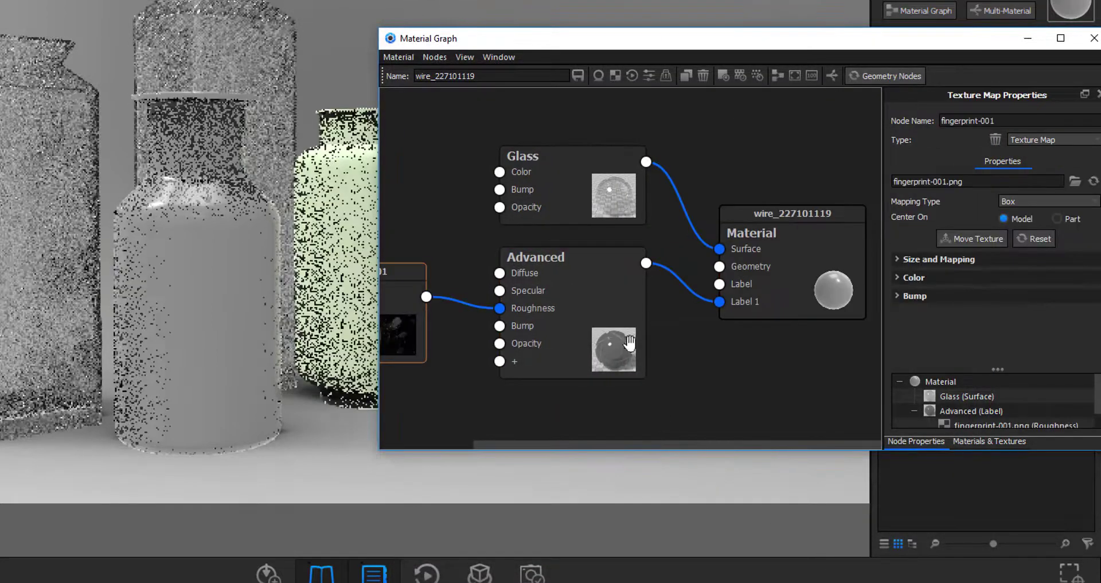
# Space out the Advanced and Material nodes and bring the fingerprint-001 texture node closer to the Advanced node.
pyautogui.moveTo(560, 337); pyautogui.dragTo(599, 325)
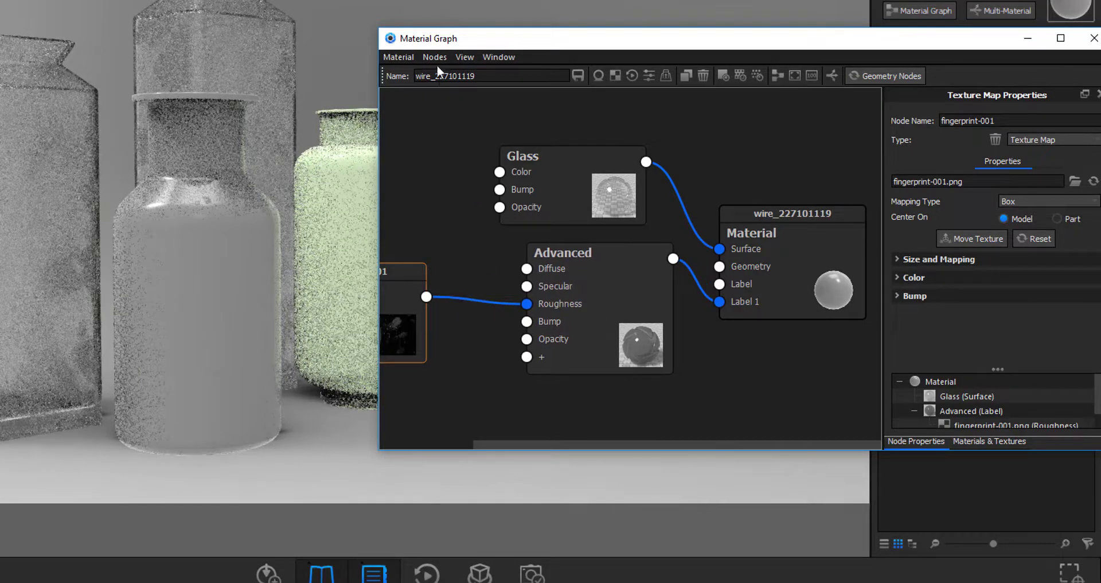
pyautogui.moveTo(439, 39); pyautogui.dragTo(287, 7)
pyautogui.moveTo(630, 251); pyautogui.dragTo(720, 178)
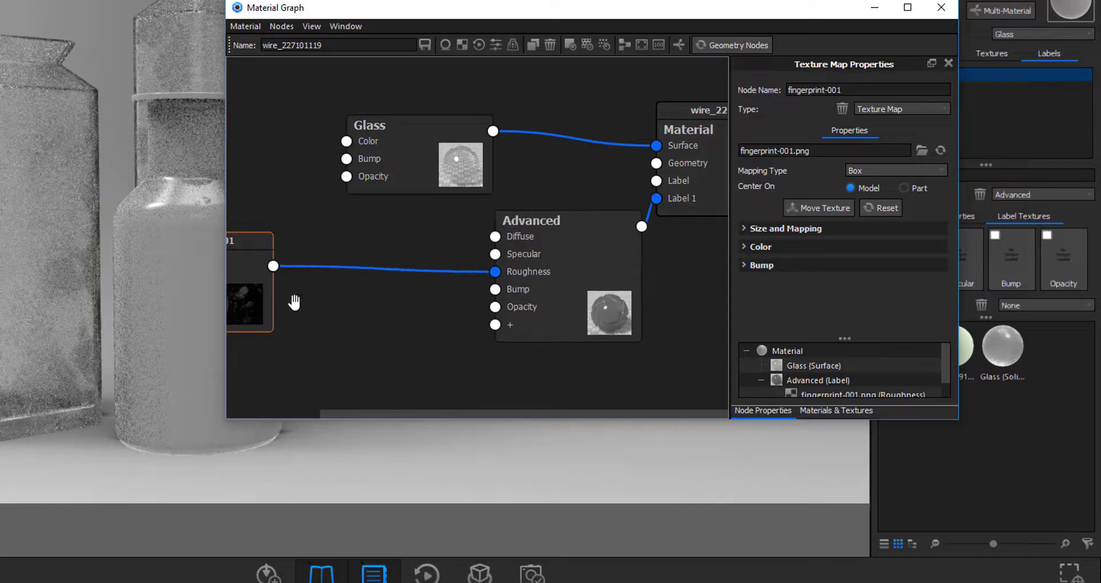
pyautogui.moveTo(228, 294); pyautogui.dragTo(325, 291)
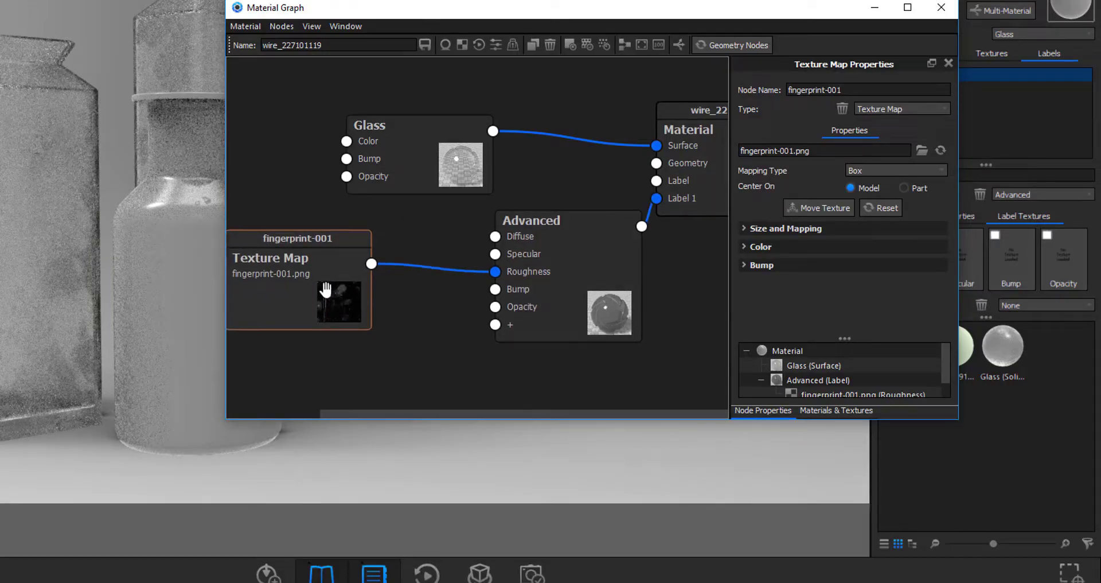
# Preview the fingerprint-001 texture alone on the bottle, try Cylinder mapping, set the mapping type to UV, and end the preview.
pyautogui.press('c')
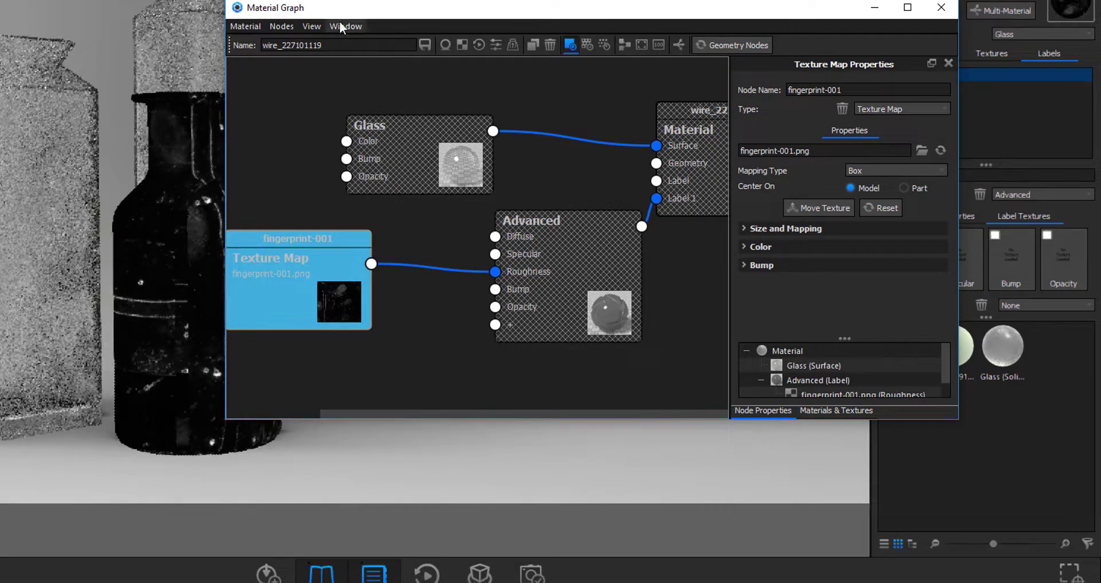
pyautogui.moveTo(339, 21); pyautogui.dragTo(497, 27)
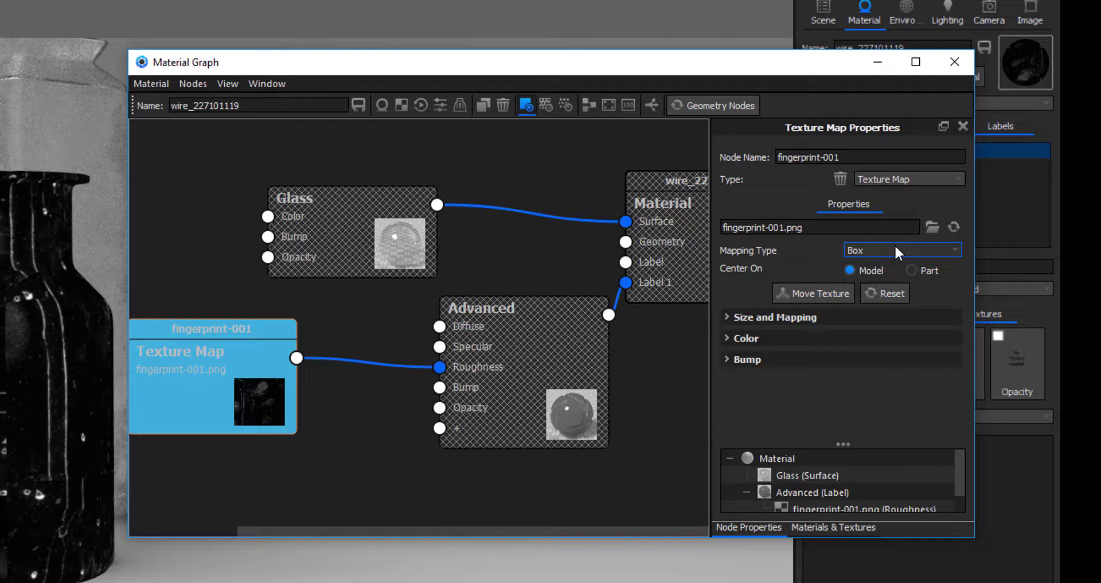
pyautogui.click(896, 247)
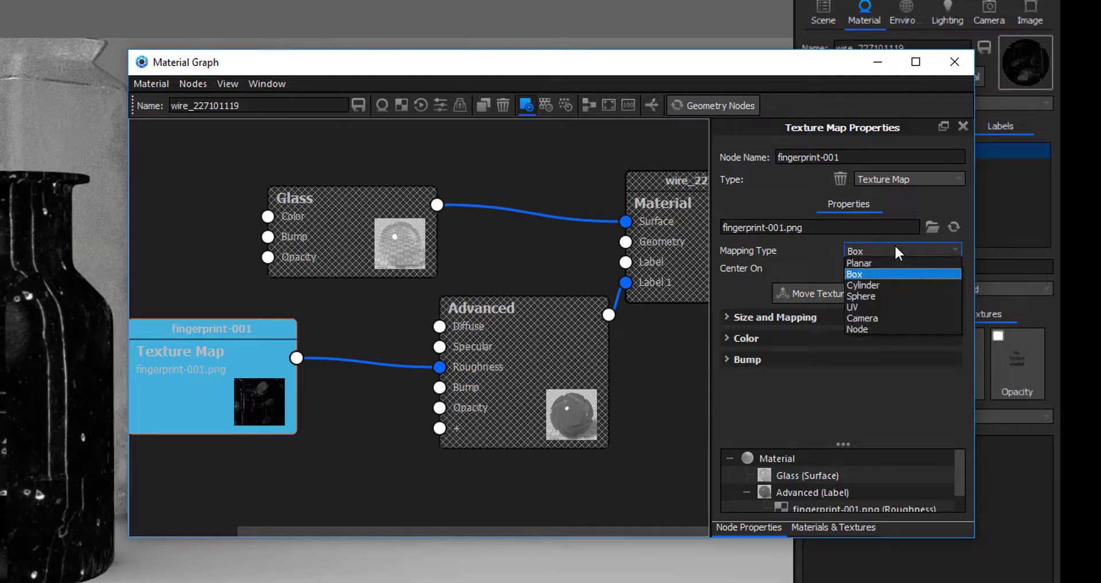
pyautogui.click(883, 284)
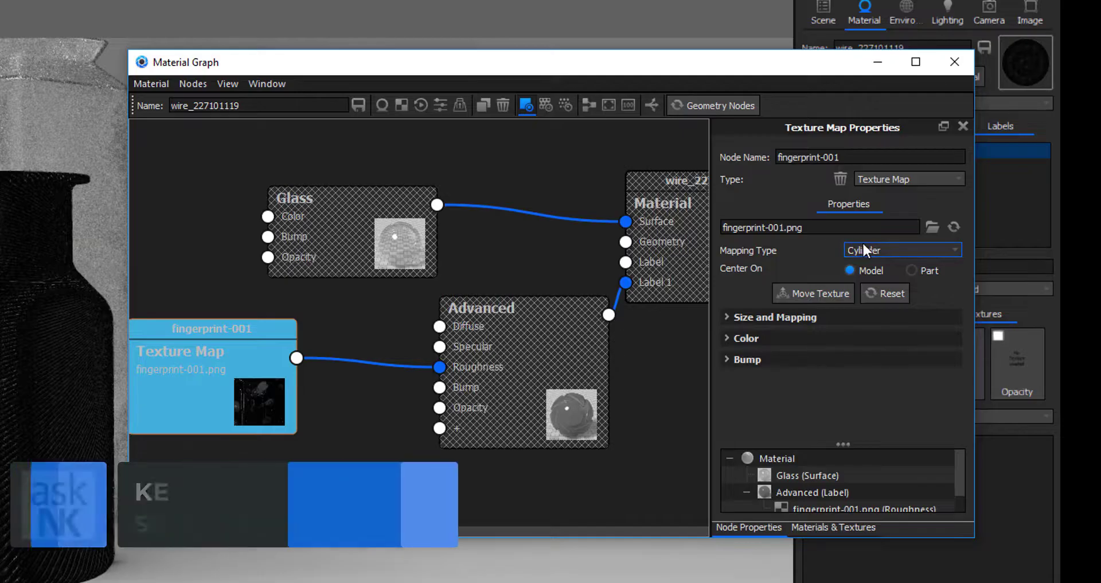
pyautogui.click(895, 246)
pyautogui.click(872, 304)
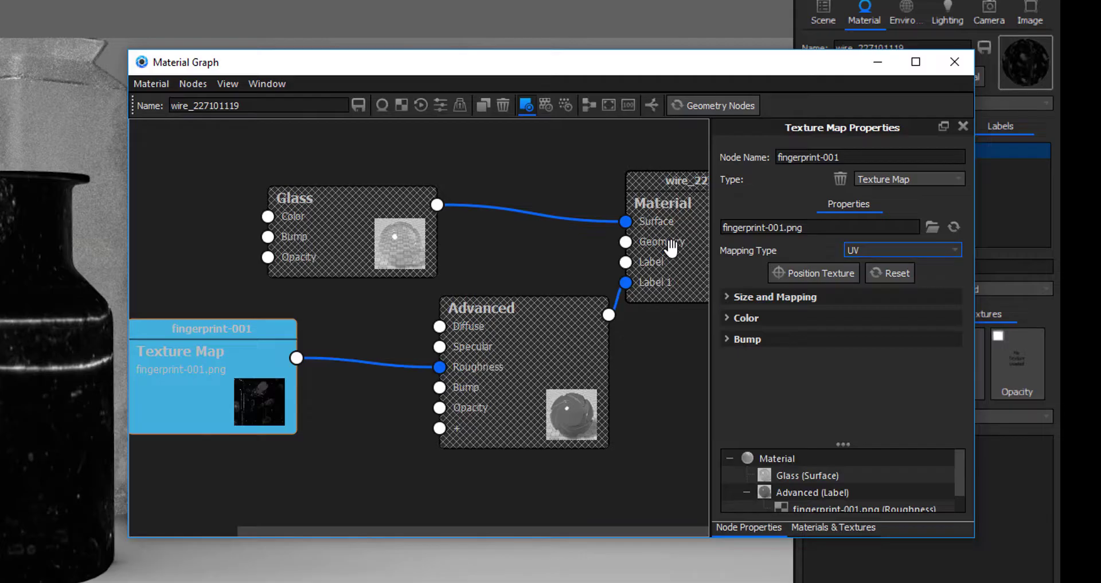
pyautogui.press('c')
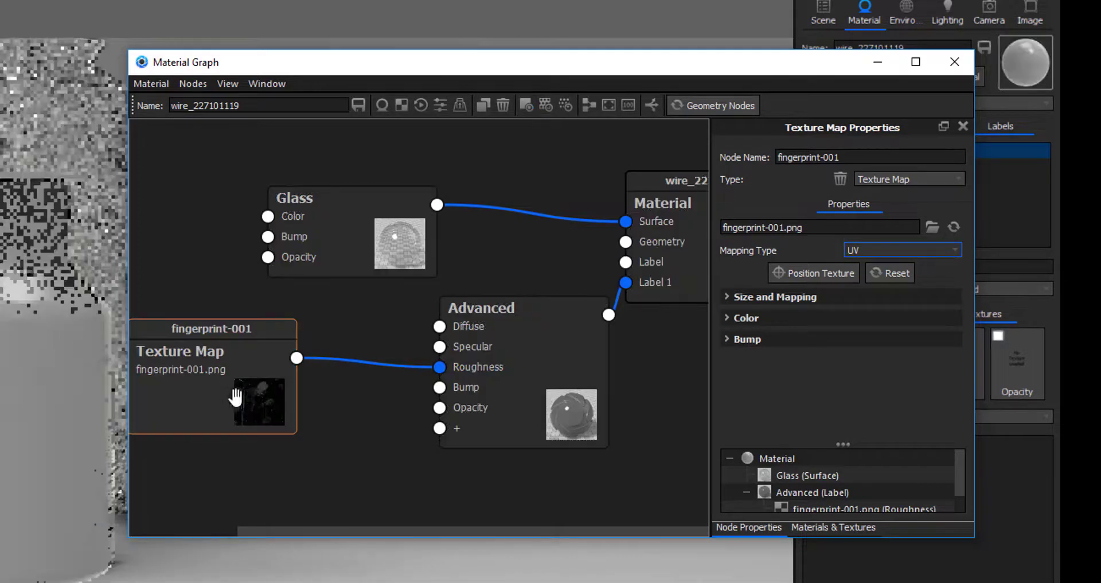
# Bring the fingerprint-001 texture node closer to the Advanced node and set the Advanced label's diffuse colour to white.
pyautogui.moveTo(241, 395); pyautogui.dragTo(288, 420)
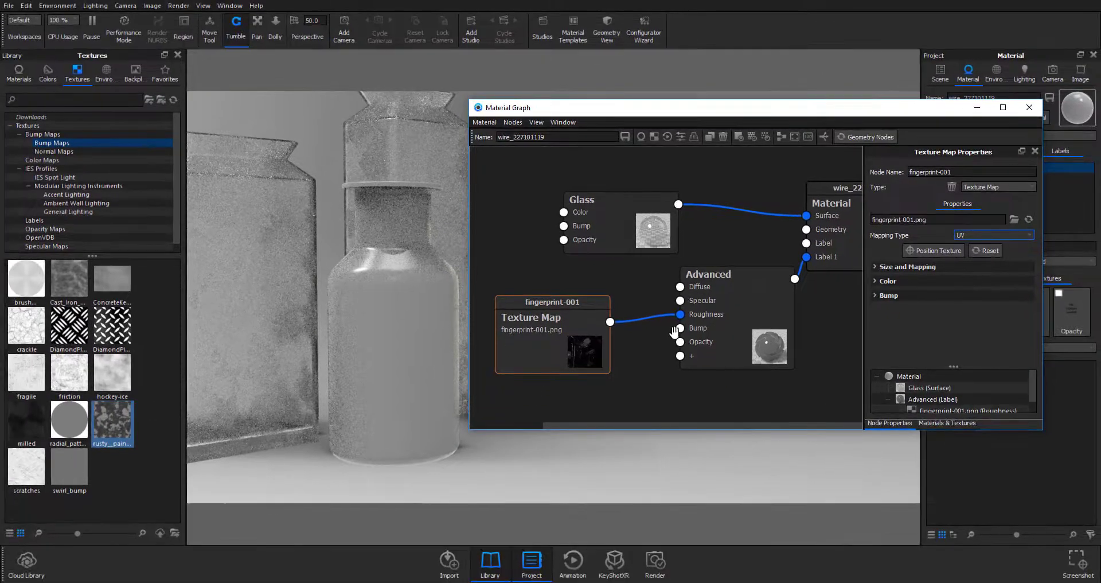
pyautogui.moveTo(354, 277); pyautogui.dragTo(351, 335)
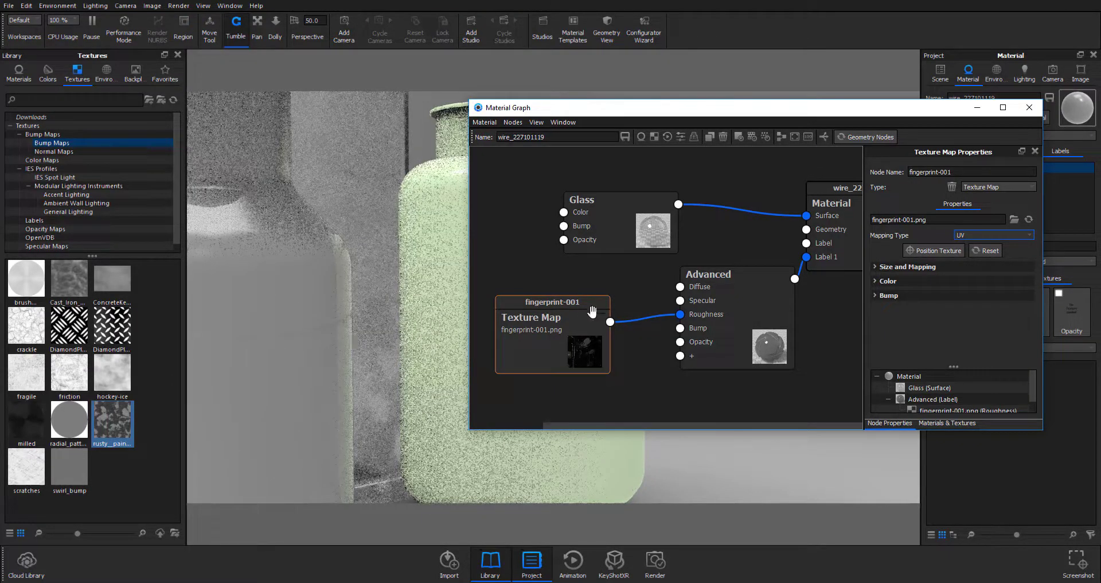
pyautogui.click(746, 307)
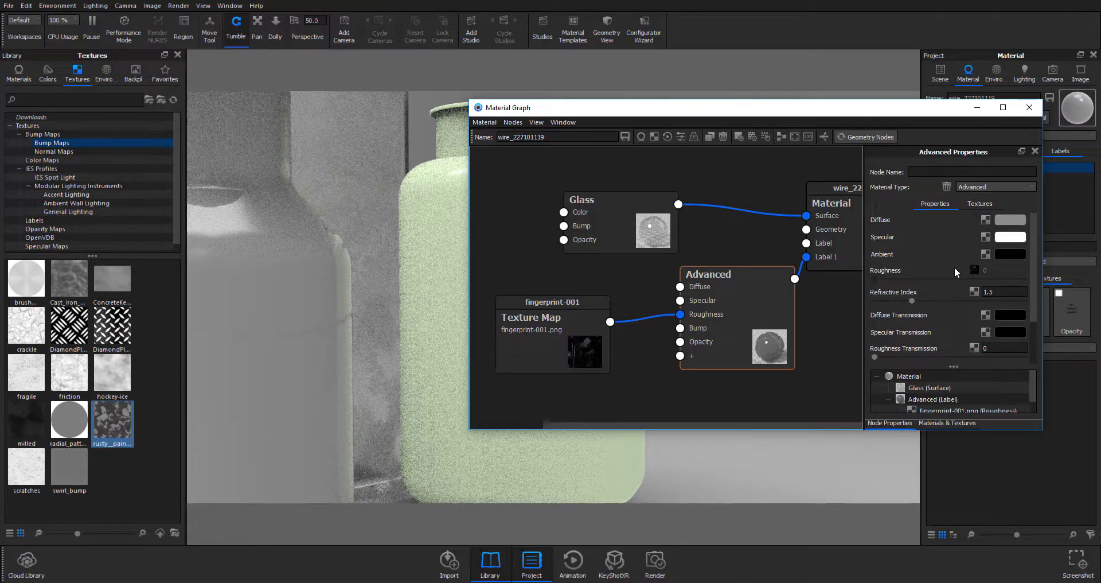
pyautogui.click(1010, 220)
pyautogui.moveTo(961, 53)
pyautogui.mouseDown()
pyautogui.moveTo(941, 16)
pyautogui.moveTo(926, 22)
pyautogui.mouseUp()
pyautogui.click(1039, 370)
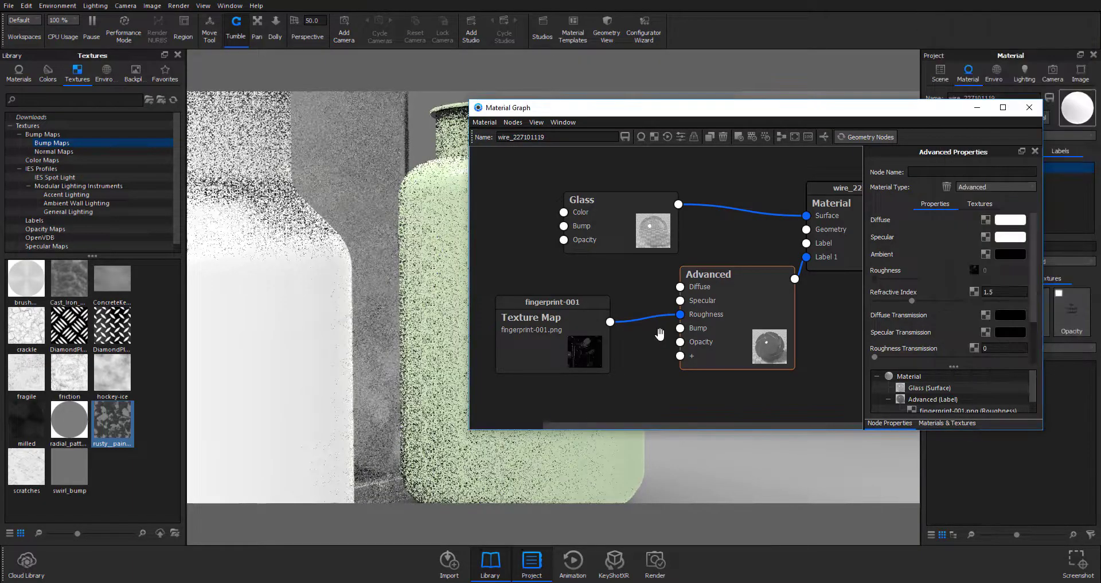
# Try #A59B9B as the Advanced label's diffuse colour.
pyautogui.click(1001, 236)
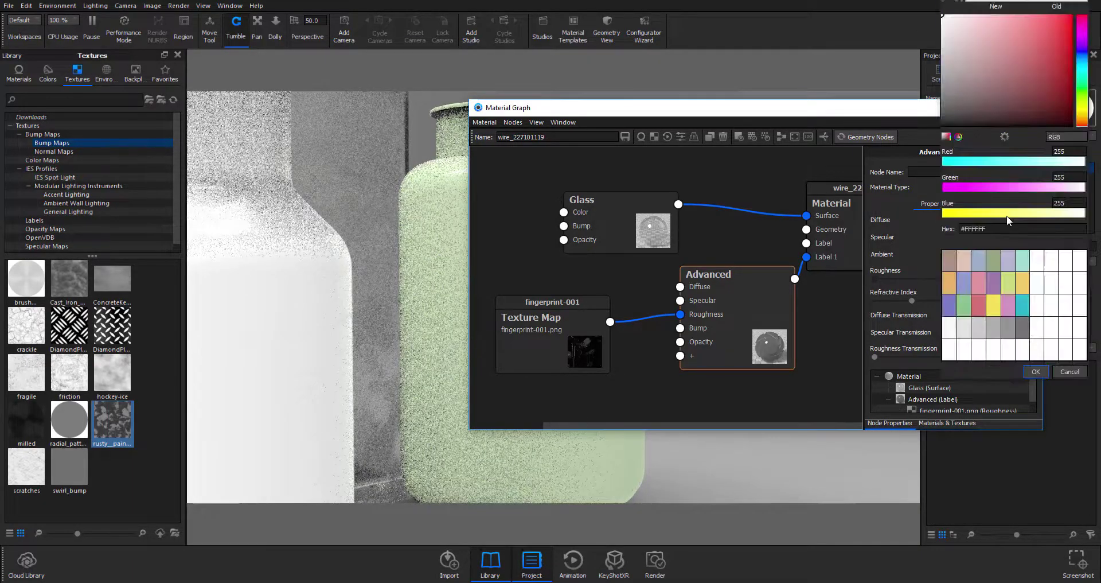
pyautogui.click(956, 78)
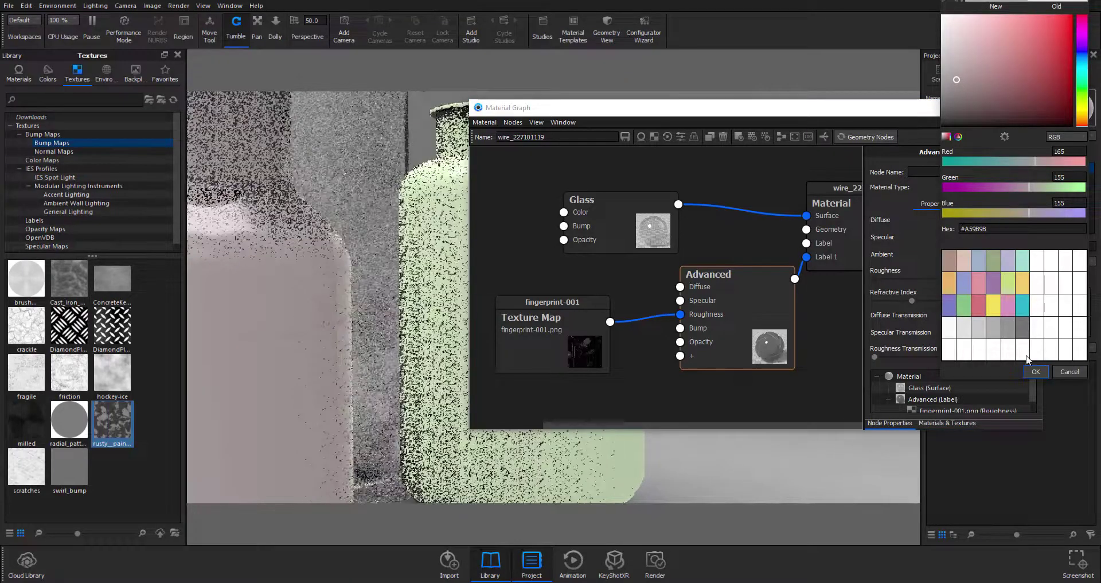
pyautogui.click(1070, 372)
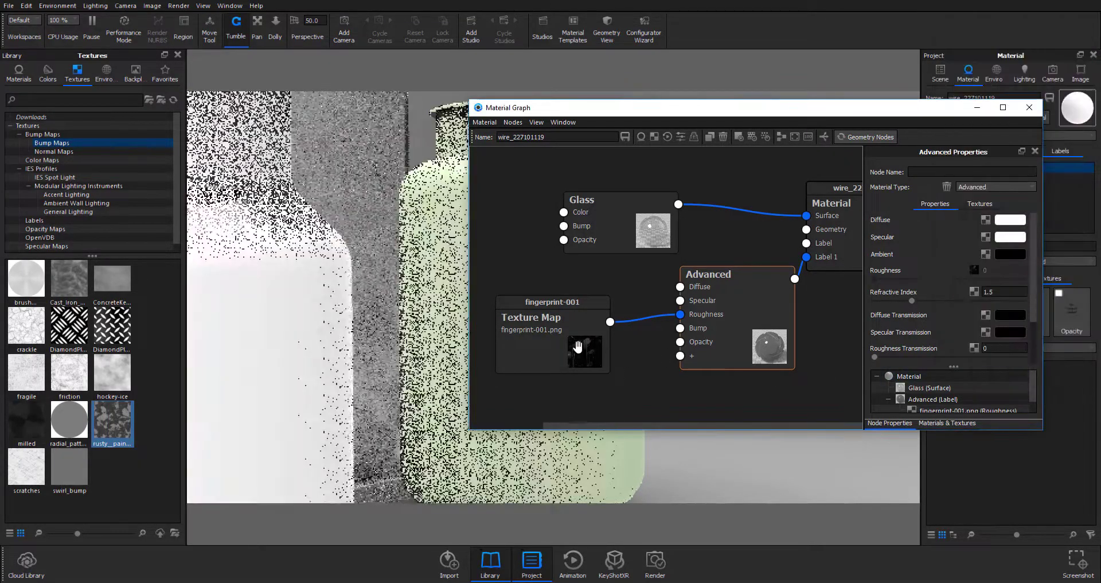
# Connect the fingerprint-001 texture to the Advanced label's Opacity input as well, and check the bottle up close.
pyautogui.moveTo(570, 350); pyautogui.dragTo(549, 308)
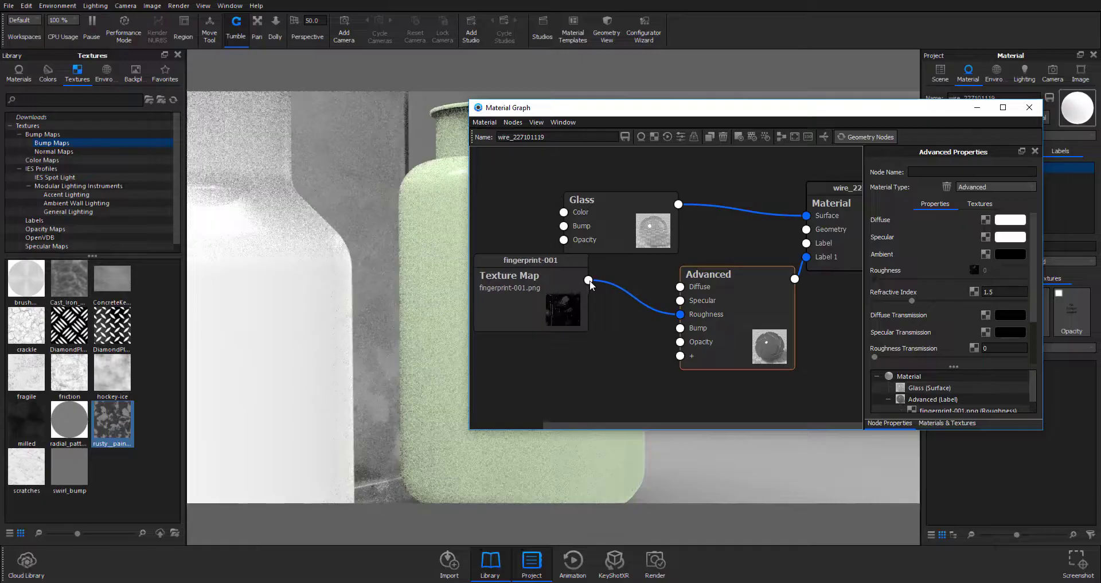
pyautogui.moveTo(589, 281); pyautogui.dragTo(686, 343)
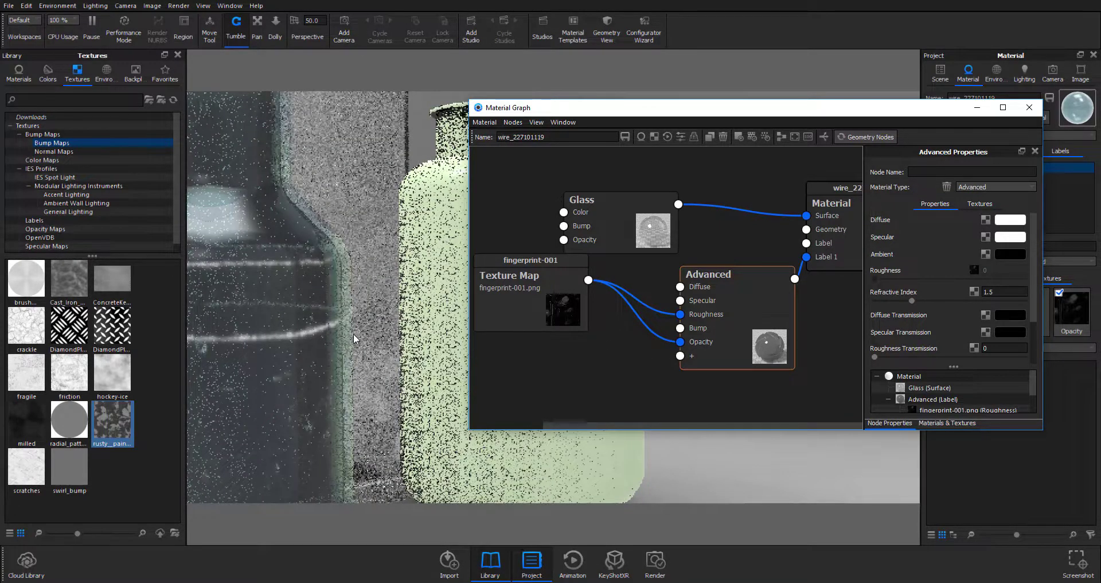
pyautogui.scroll(3, 354, 338)
pyautogui.scroll(-3, 354, 339)
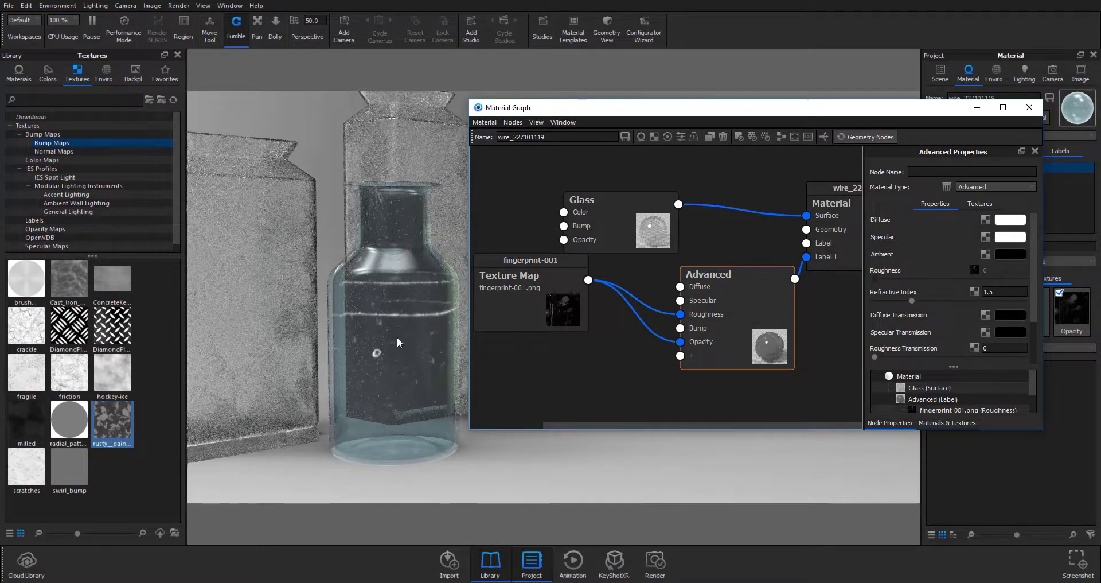
# Try black and red diffuse colours on the Advanced label, and set its diffuse colour to #F8EAEA.
pyautogui.click(1005, 219)
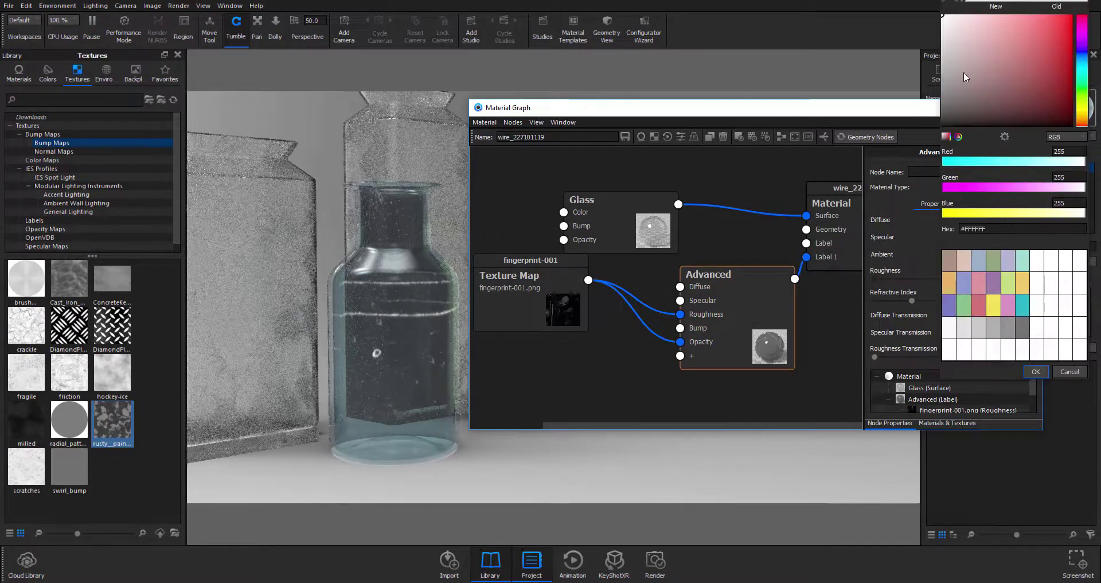
pyautogui.click(942, 126)
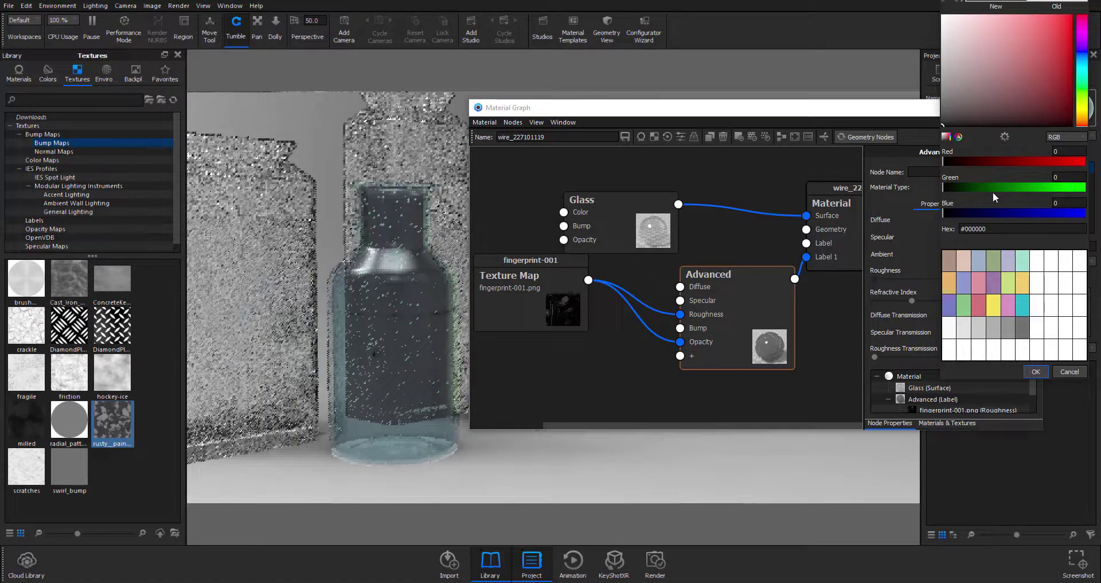
pyautogui.click(1049, 25)
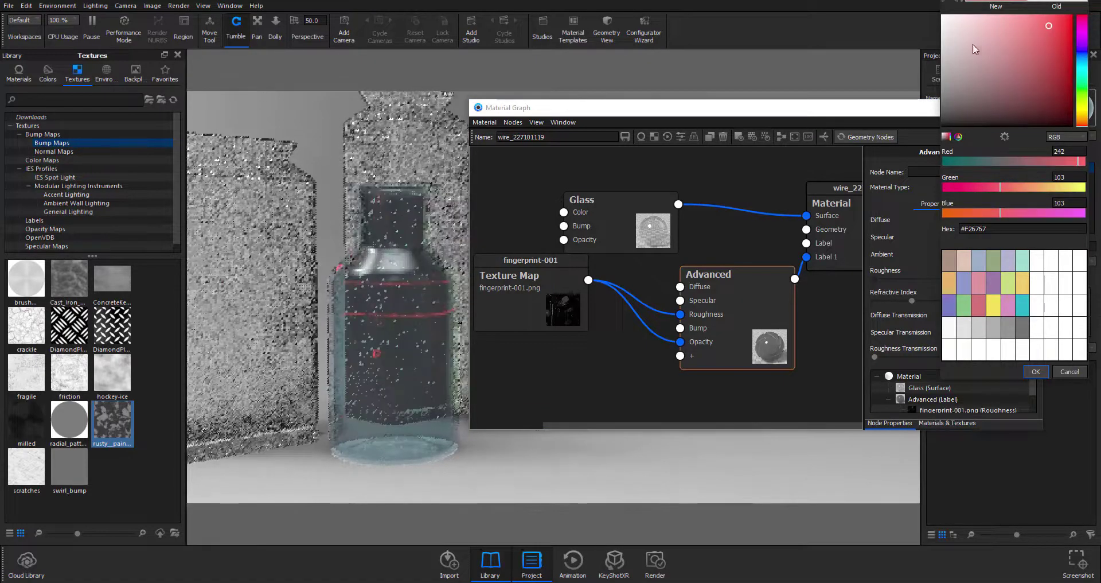
pyautogui.click(955, 21)
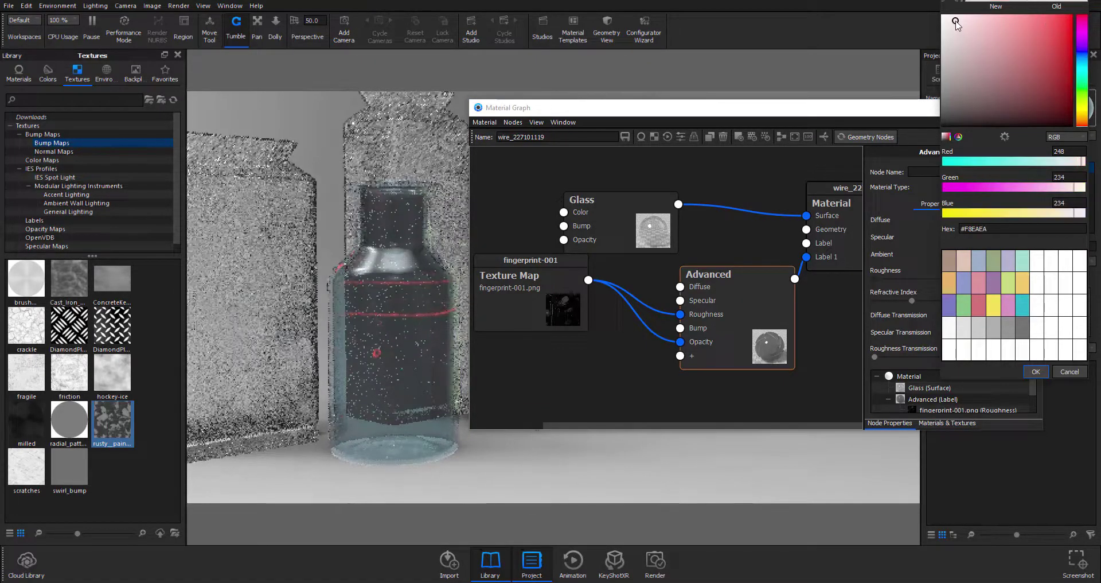
pyautogui.click(1035, 372)
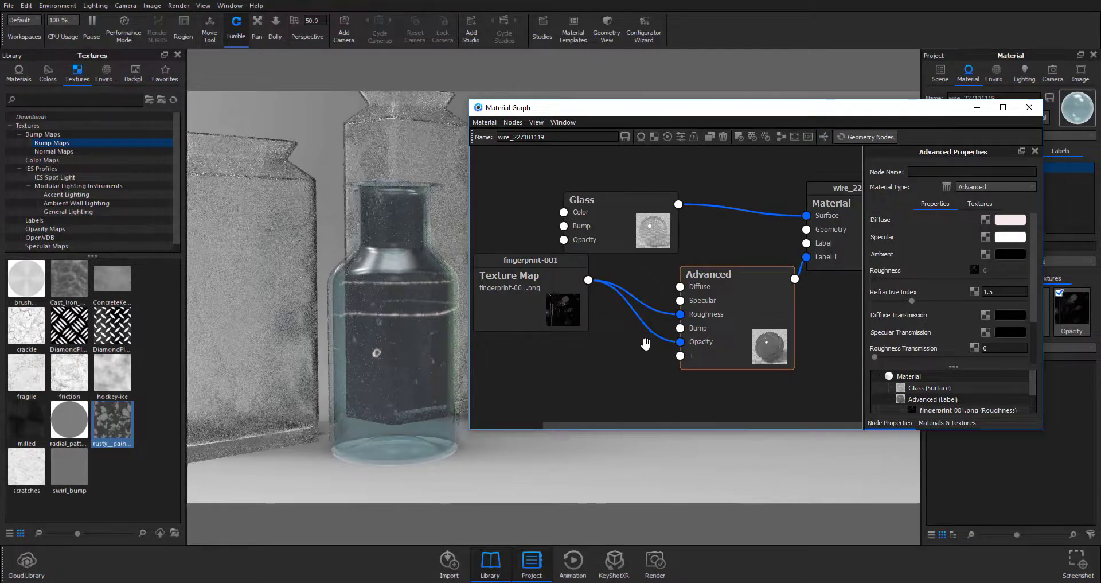
# Move the fingerprint-001 texture node below the Glass node, beside the Advanced node, and shift the graph aside.
pyautogui.scroll(-1, 645, 343)
pyautogui.moveTo(714, 328); pyautogui.dragTo(730, 336)
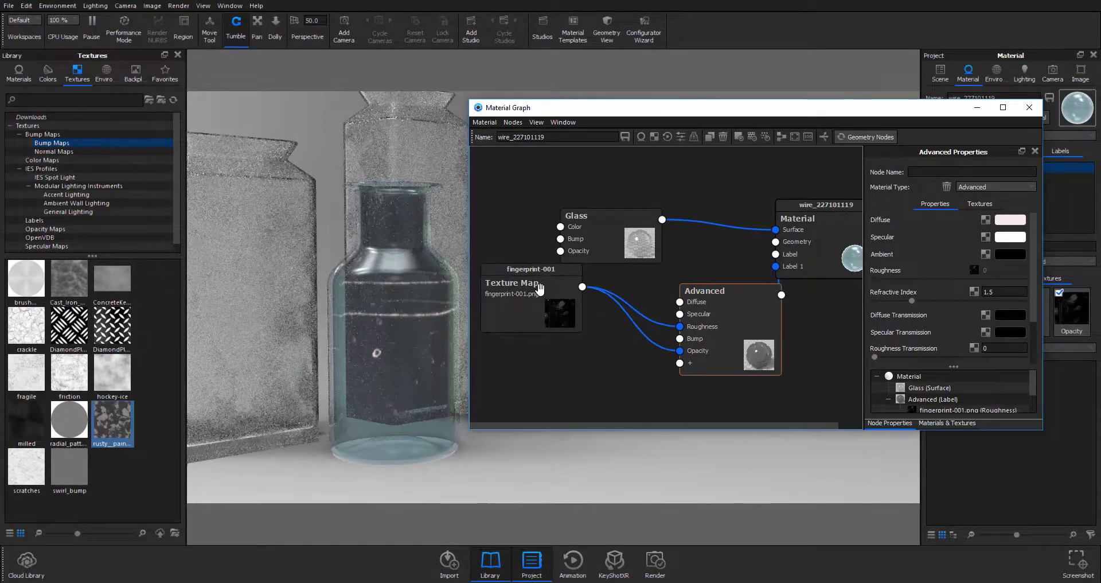
pyautogui.moveTo(538, 291); pyautogui.dragTo(599, 352)
pyautogui.moveTo(565, 109); pyautogui.dragTo(633, 139)
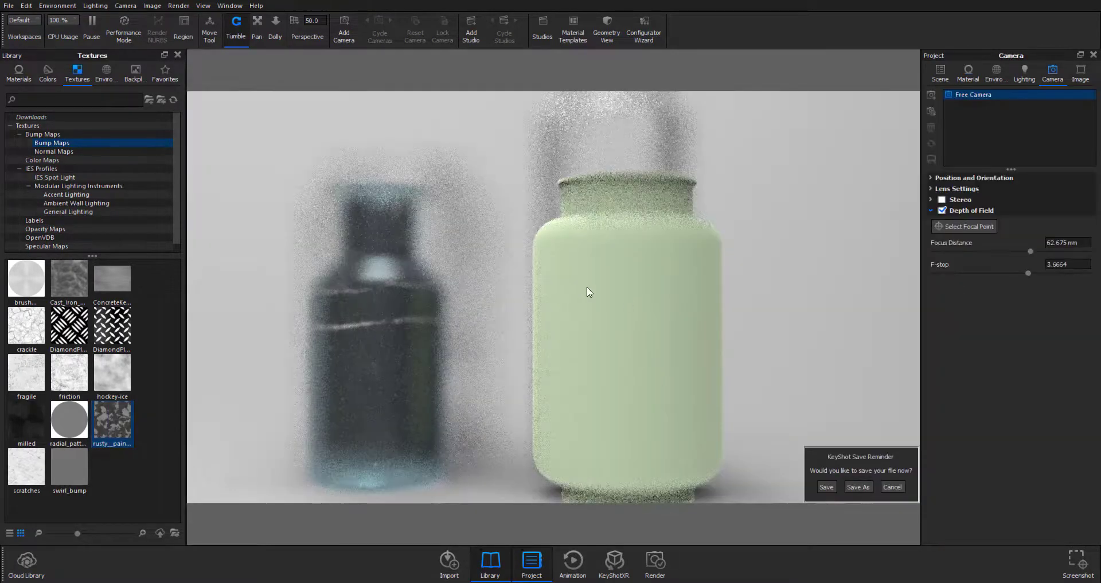
# Open the green jar's Advanced material and load fingerprint-007.png as its roughness texture.
pyautogui.doubleClick(571, 243)
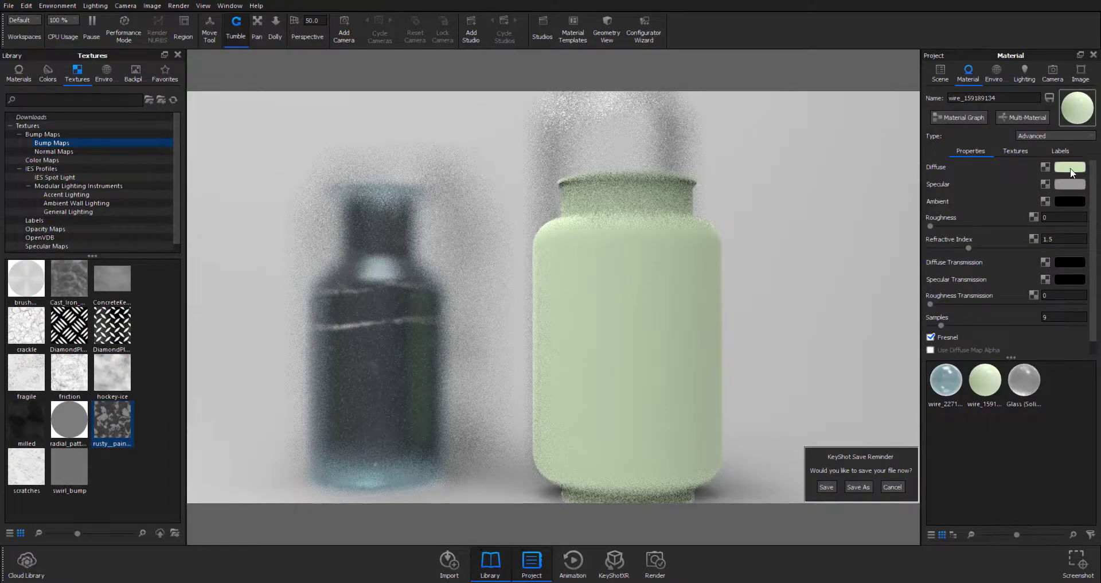
pyautogui.click(983, 377)
pyautogui.click(1035, 240)
pyautogui.press('Escape')
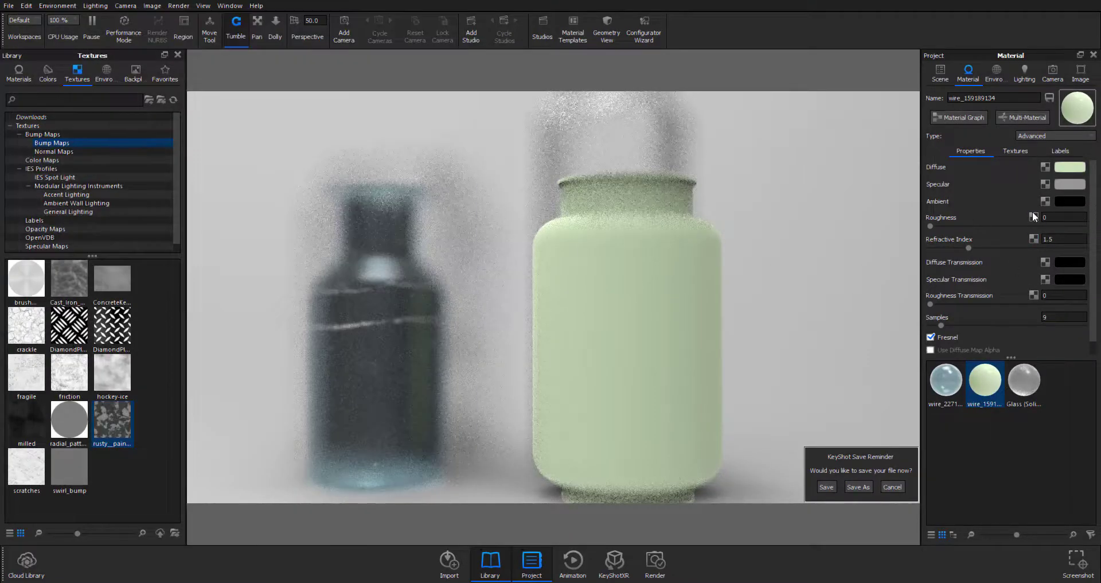
pyautogui.click(1033, 217)
pyautogui.click(233, 98)
pyautogui.click(380, 437)
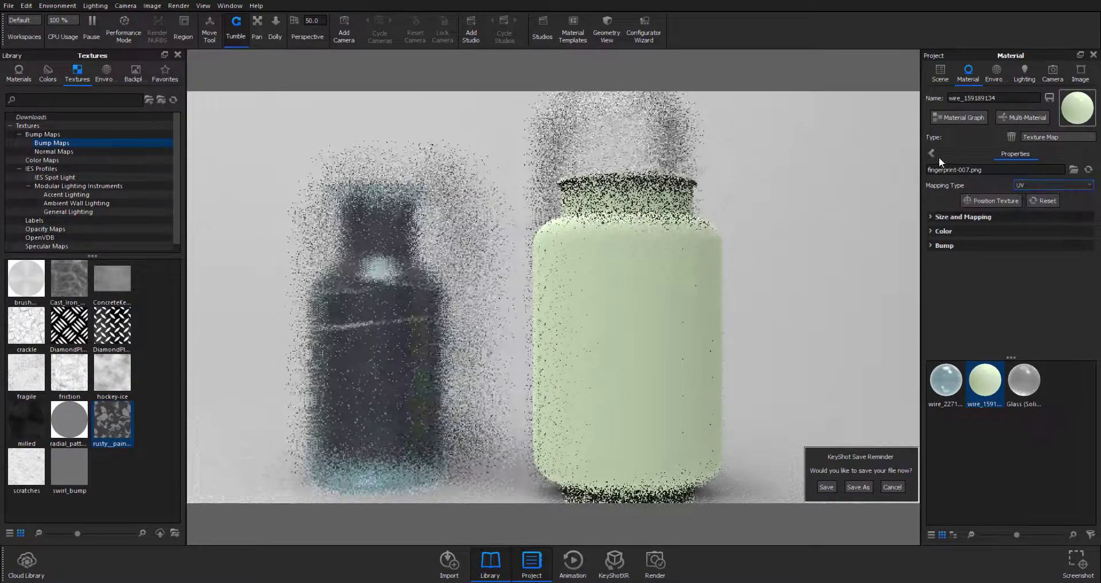
# Change the green jar's material type to Metal and open its roughness texture settings.
pyautogui.click(932, 153)
pyautogui.click(1055, 135)
pyautogui.click(1045, 191)
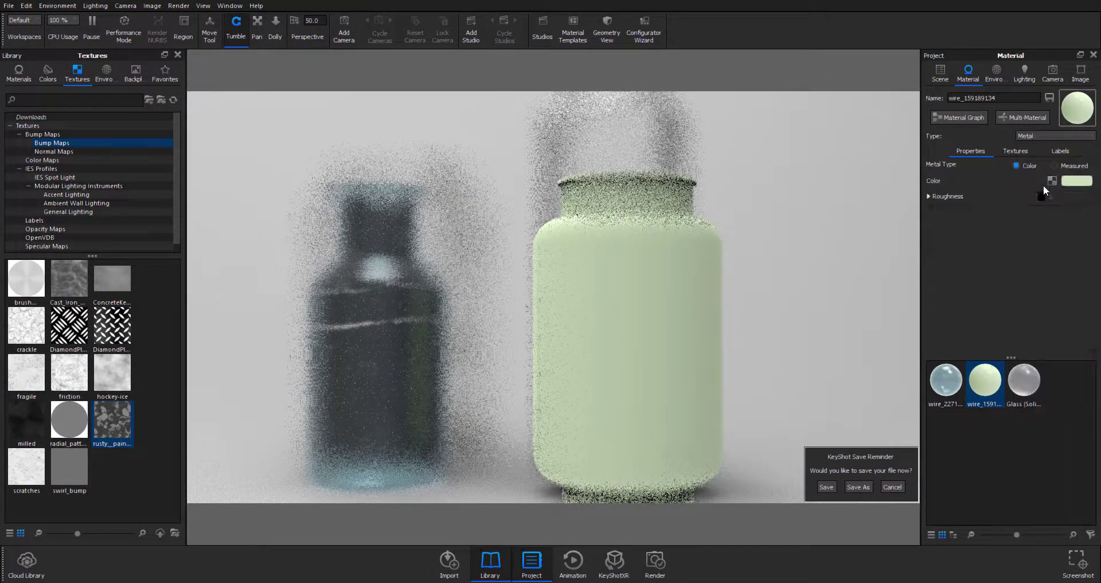
pyautogui.click(935, 196)
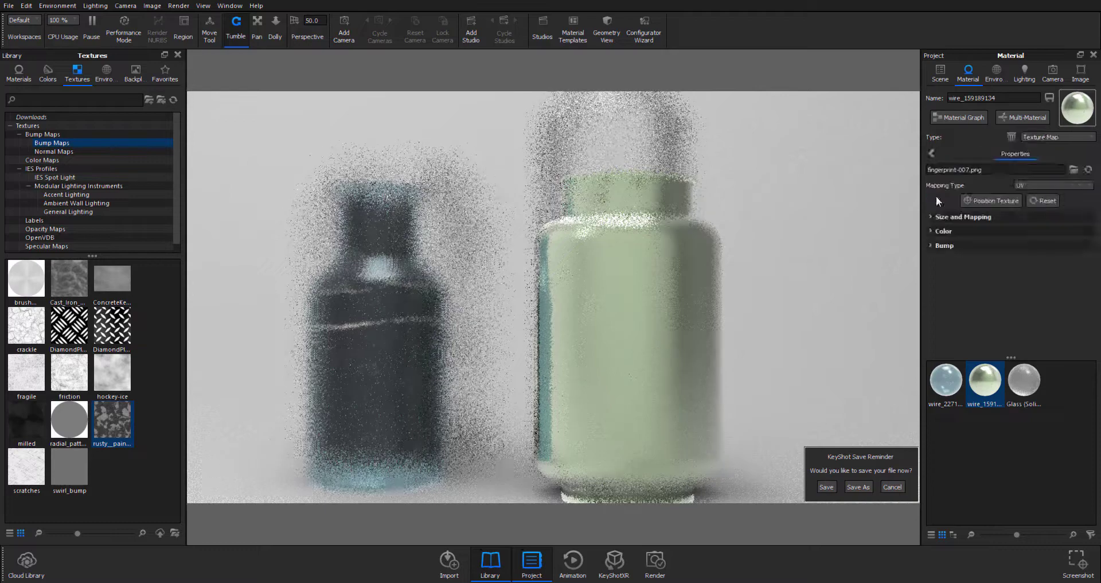
# Turn off the camera's depth of field and inspect the metal jar's surface up close.
pyautogui.click(1052, 73)
pyautogui.click(942, 210)
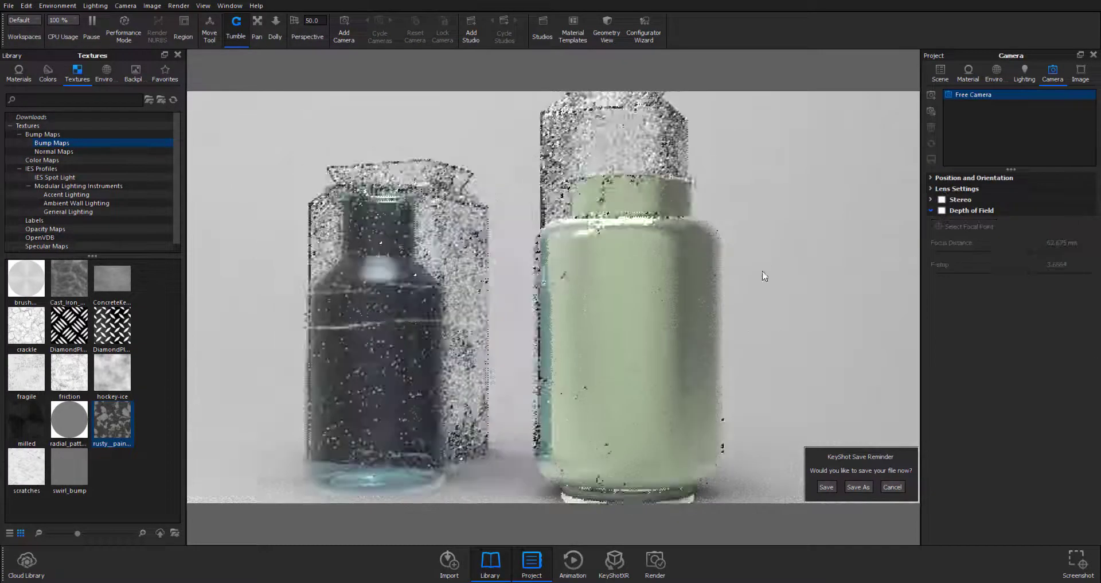
pyautogui.moveTo(653, 311); pyautogui.dragTo(642, 283)
pyautogui.scroll(3, 642, 284)
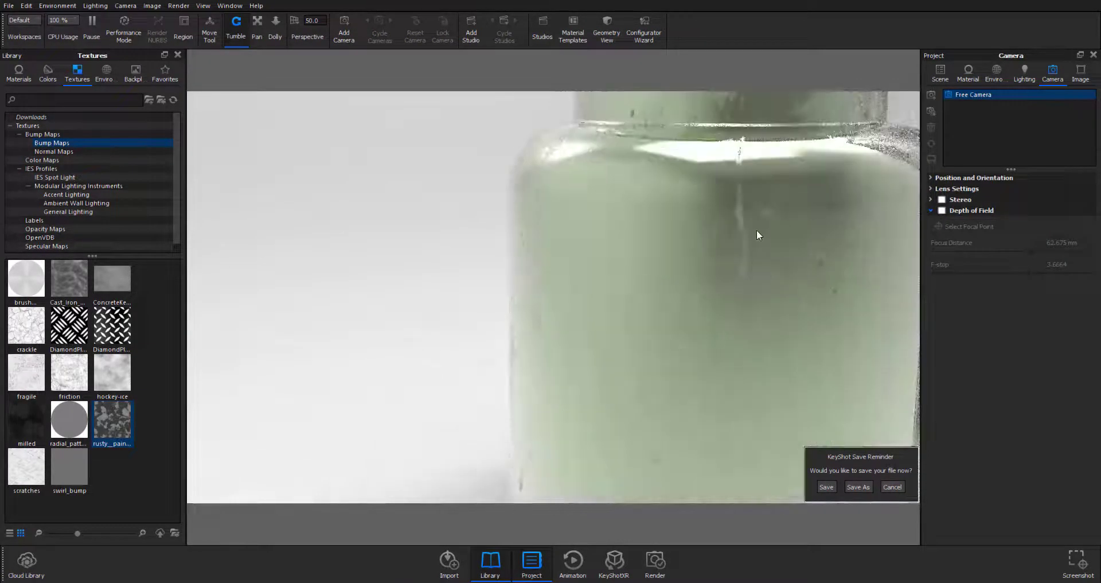
pyautogui.scroll(-2, 756, 230)
pyautogui.moveTo(725, 224); pyautogui.dragTo(725, 128, button='middle')
pyautogui.scroll(5, 652, 251)
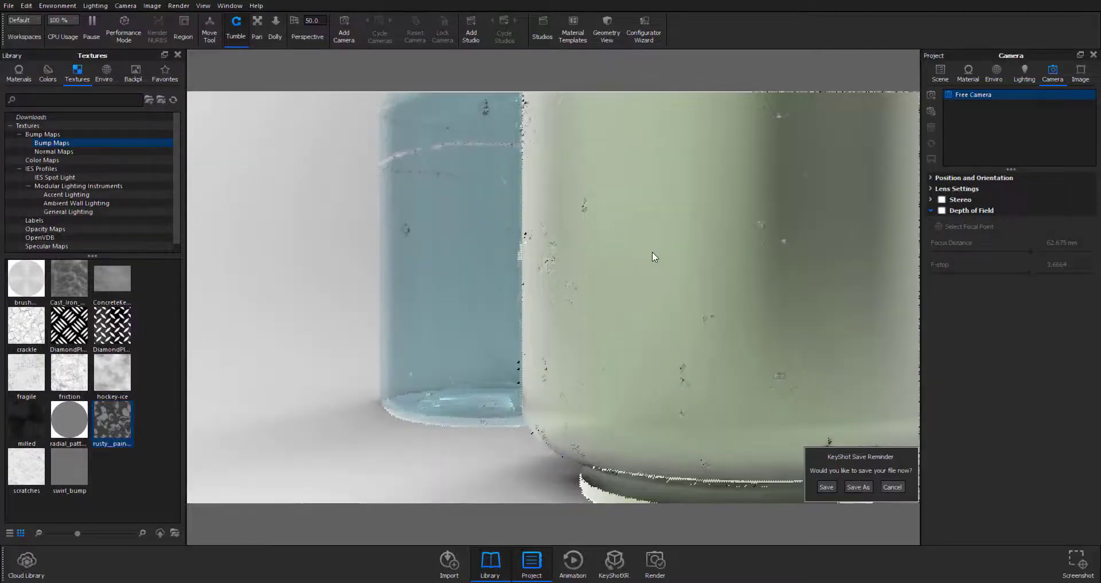
# Set the jar's metal colour to black and view the whole jar.
pyautogui.doubleClick(734, 292)
pyautogui.click(930, 197)
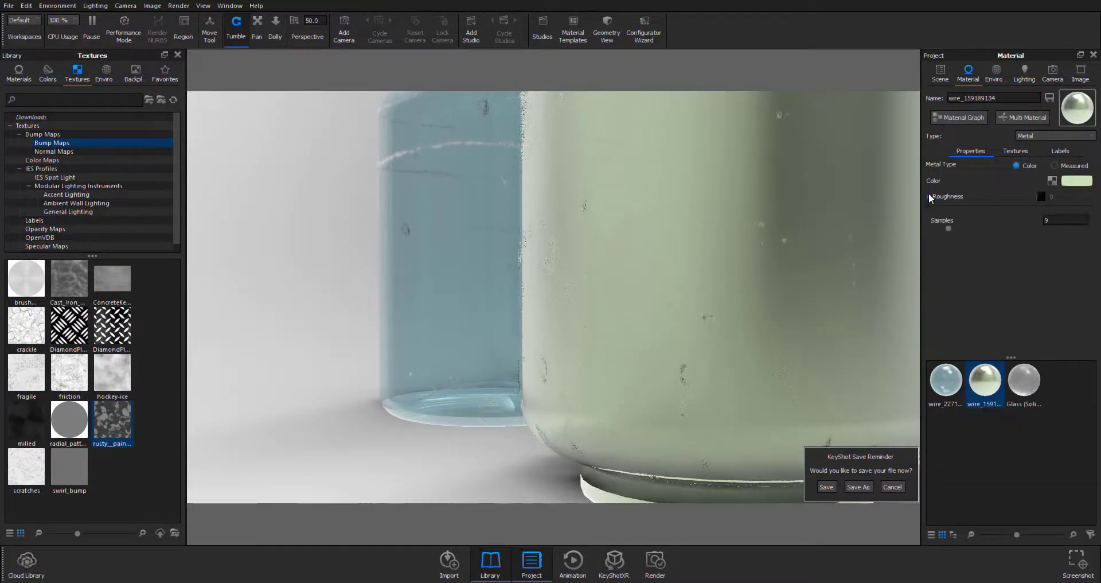
pyautogui.click(1078, 182)
pyautogui.click(941, 123)
pyautogui.scroll(-5, 672, 337)
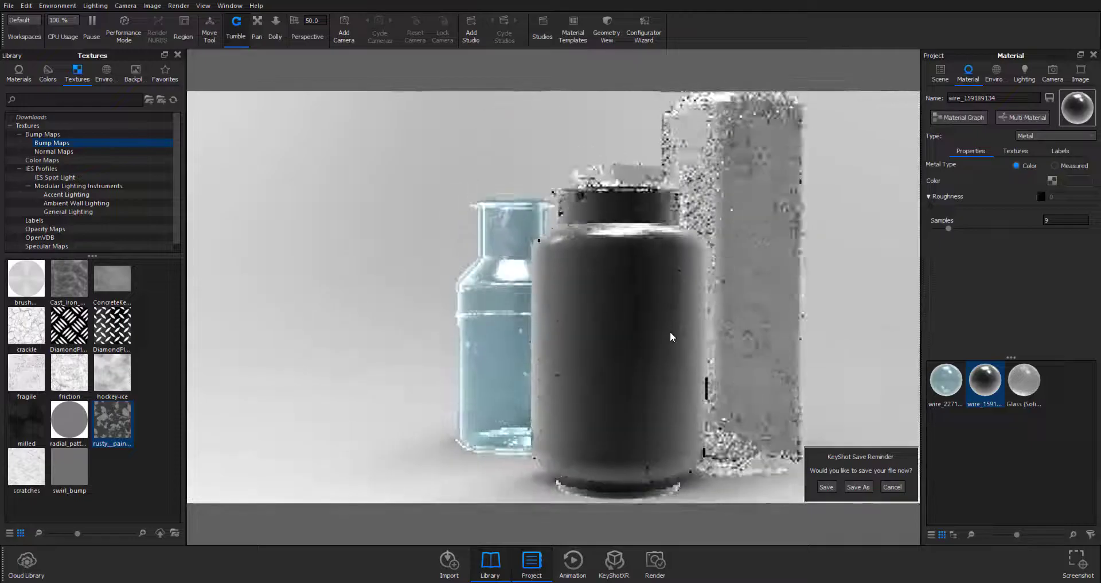
# Apply the Glass Basic Black material from the library to the jar.
pyautogui.click(19, 73)
pyautogui.scroll(-3, 41, 401)
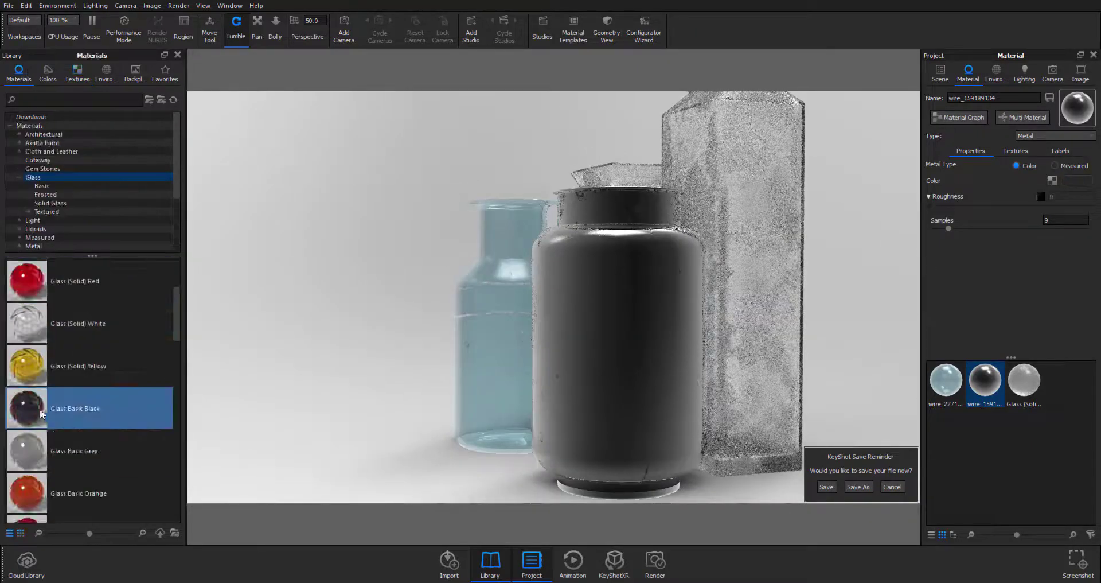
pyautogui.moveTo(42, 413); pyautogui.dragTo(617, 322)
pyautogui.click(647, 302)
pyautogui.moveTo(602, 377); pyautogui.dragTo(895, 307)
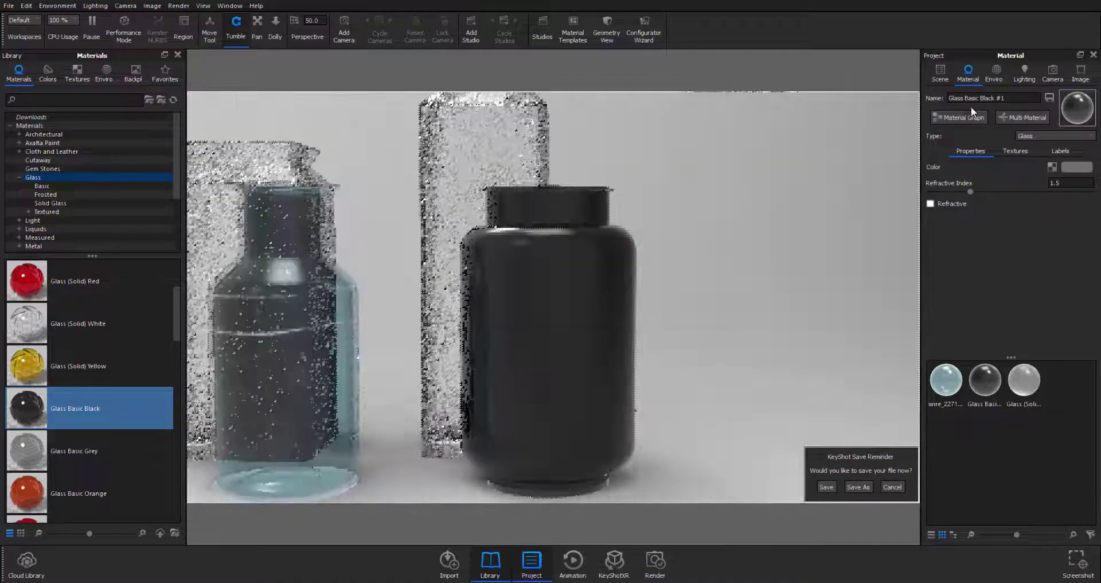
# Open the black glass jar's material graph and add a Diffuse material node.
pyautogui.click(972, 111)
pyautogui.moveTo(696, 357); pyautogui.dragTo(735, 277)
pyautogui.moveTo(488, 364); pyautogui.dragTo(487, 281)
pyautogui.rightClick(534, 395)
pyautogui.moveTo(583, 471)
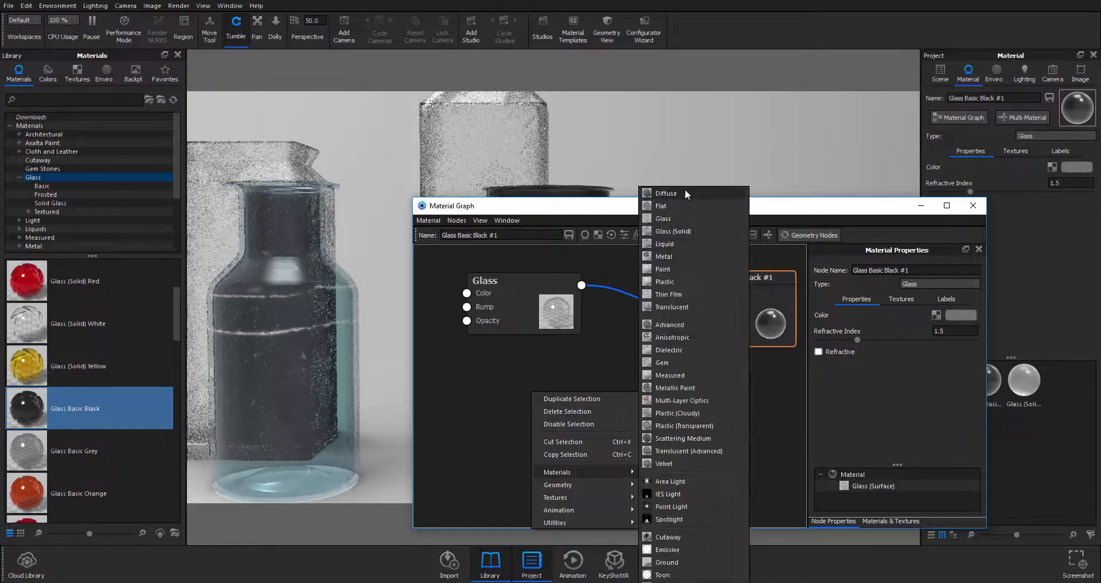
pyautogui.click(687, 195)
# Connect the Diffuse node to the material as a label and spread out the Glass, Diffuse and Material nodes.
pyautogui.moveTo(576, 418); pyautogui.dragTo(681, 332)
pyautogui.moveTo(501, 459); pyautogui.dragTo(629, 452)
pyautogui.moveTo(734, 311); pyautogui.dragTo(806, 280)
pyautogui.moveTo(519, 304); pyautogui.dragTo(631, 278)
pyautogui.moveTo(629, 438); pyautogui.dragTo(711, 438)
# Add the rusty__paint_bump texture as the Diffuse label's opacity map and set its mapping type to UV.
pyautogui.click(57, 73)
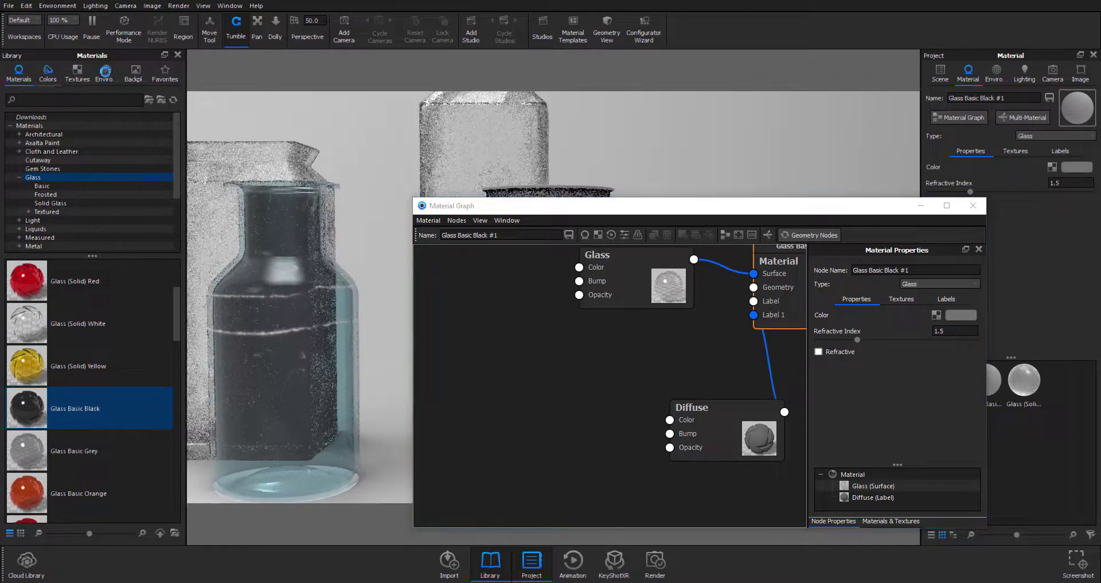
pyautogui.click(77, 73)
pyautogui.moveTo(112, 424); pyautogui.dragTo(624, 434)
pyautogui.doubleClick(499, 398)
pyautogui.click(932, 333)
pyautogui.click(917, 373)
# Move the graph clear of the jar and set the opacity texture's width, height and Shift U to 2.
pyautogui.moveTo(645, 208); pyautogui.dragTo(854, 193)
pyautogui.moveTo(826, 379); pyautogui.dragTo(834, 357)
pyautogui.moveTo(910, 195); pyautogui.dragTo(856, 192)
pyautogui.click(980, 345)
pyautogui.moveTo(964, 191); pyautogui.dragTo(216, 197)
pyautogui.scroll(-3, 300, 361)
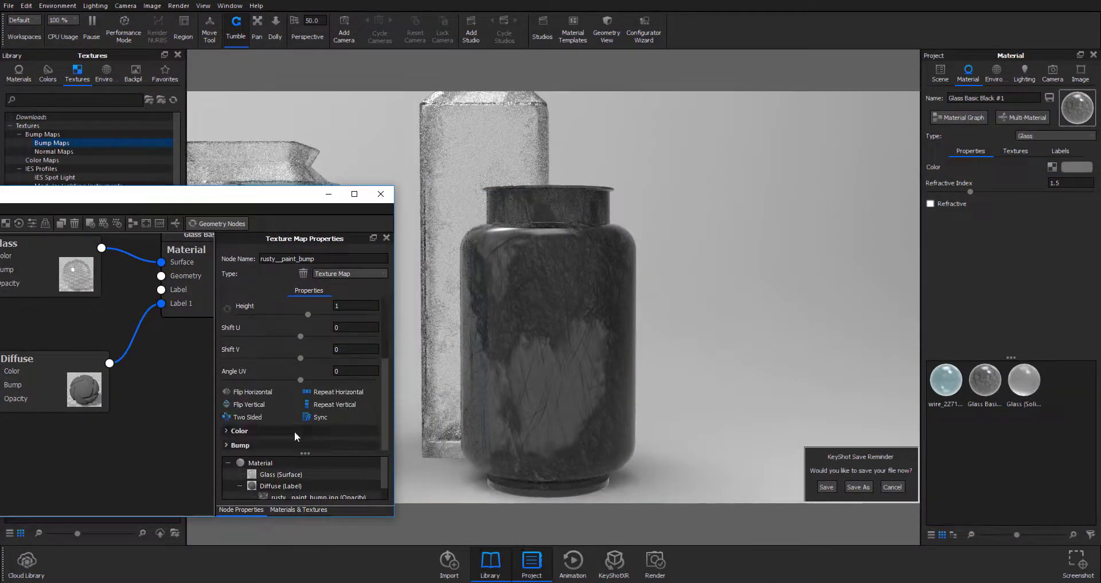
pyautogui.moveTo(343, 306); pyautogui.dragTo(278, 304)
pyautogui.write('2')
pyautogui.press('Tab')
pyautogui.write('2')
pyautogui.scroll(3, 361, 358)
pyautogui.click(355, 379)
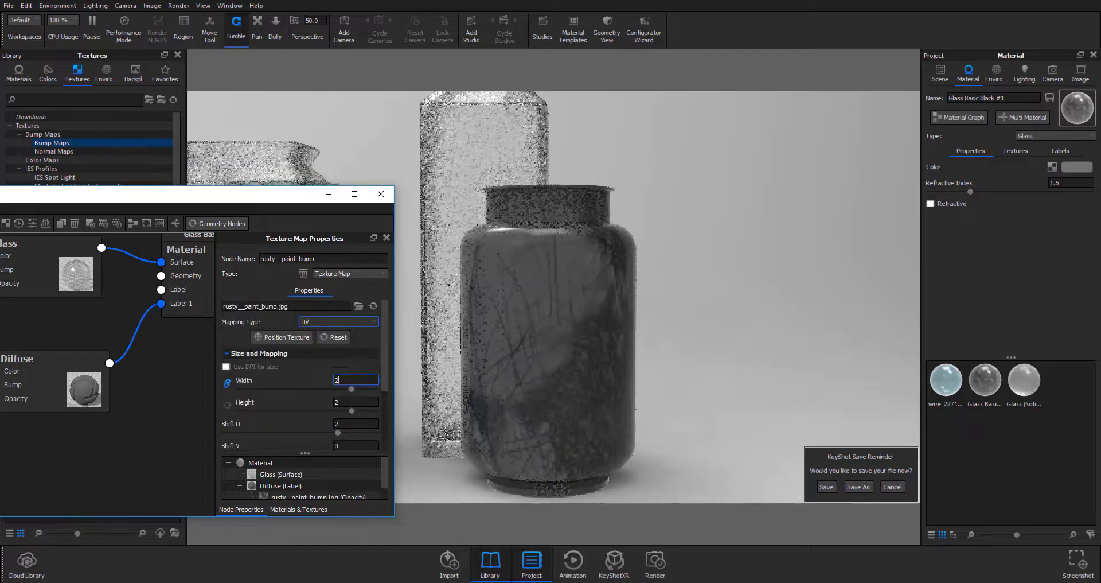
pyautogui.click(359, 401)
# Set the Diffuse label's colour to a very dark shade.
pyautogui.moveTo(172, 194); pyautogui.dragTo(517, 192)
pyautogui.click(368, 382)
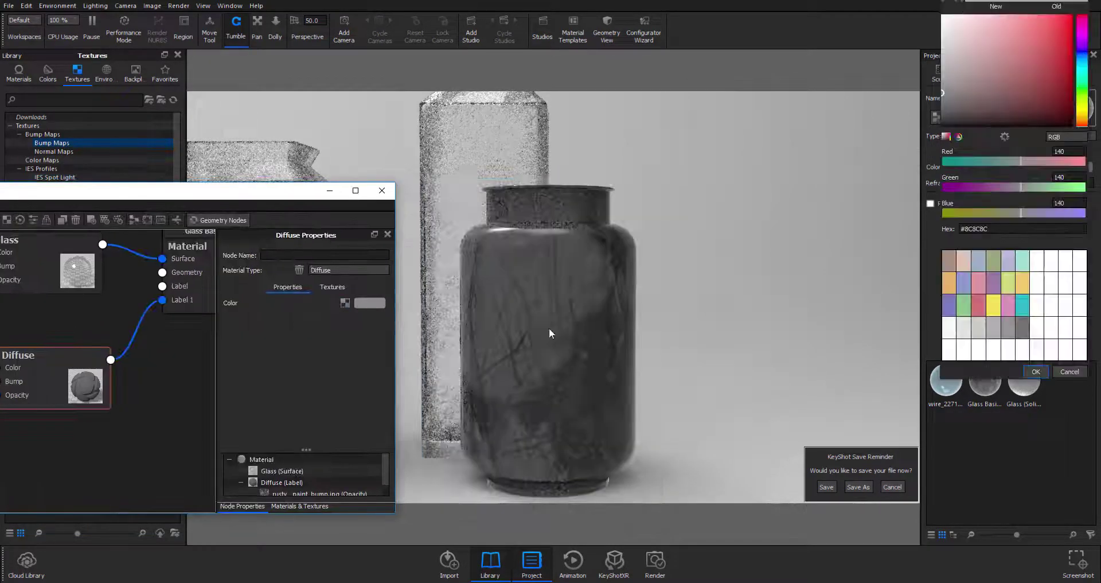
pyautogui.moveTo(1013, 0); pyautogui.dragTo(781, 145)
pyautogui.click(849, 284)
pyautogui.moveTo(765, 180); pyautogui.dragTo(727, 284)
pyautogui.click(802, 535)
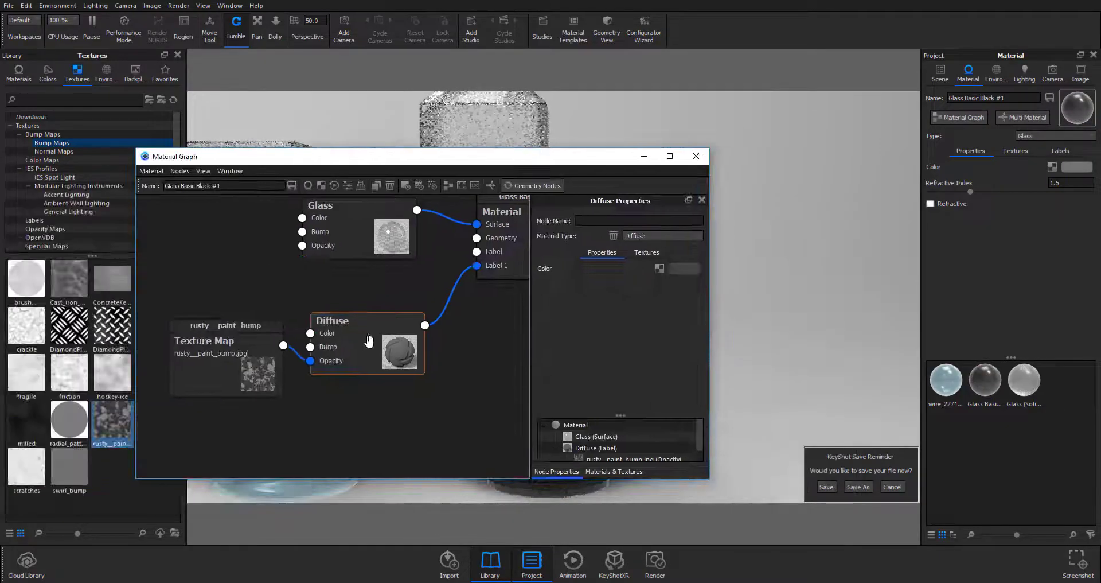
# Start positioning the rusty__paint_bump opacity texture on the dark jar, close the material graph and accept the placement.
pyautogui.moveTo(494, 161); pyautogui.dragTo(321, 160)
pyautogui.click(329, 244)
pyautogui.click(75, 347)
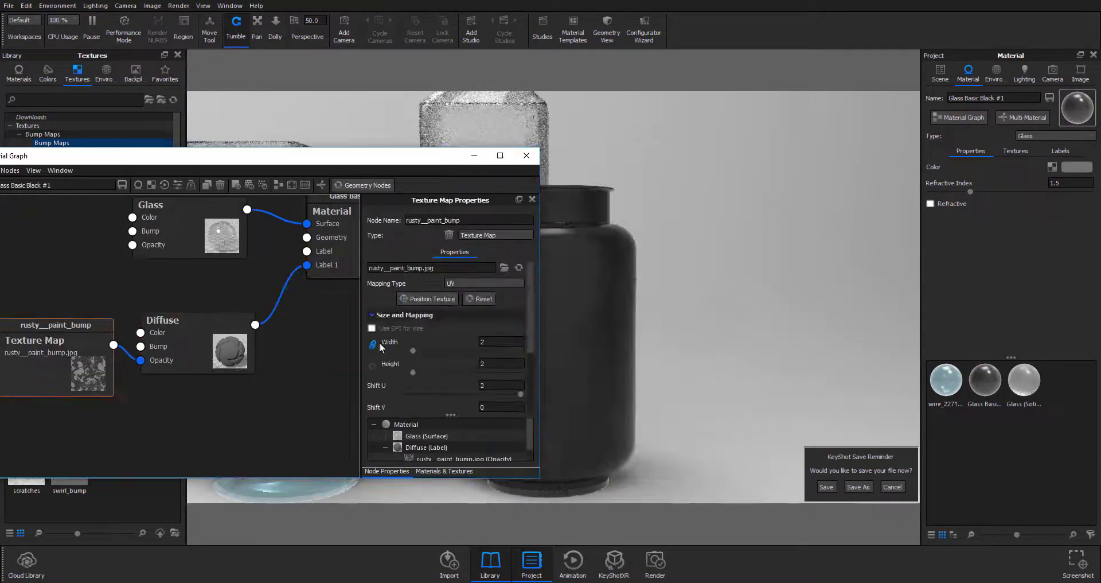
pyautogui.click(431, 299)
pyautogui.moveTo(391, 160); pyautogui.dragTo(714, 174)
pyautogui.scroll(2, 651, 336)
pyautogui.scroll(-5, 652, 339)
pyautogui.scroll(7, 629, 319)
pyautogui.click(834, 165)
pyautogui.scroll(5, 600, 351)
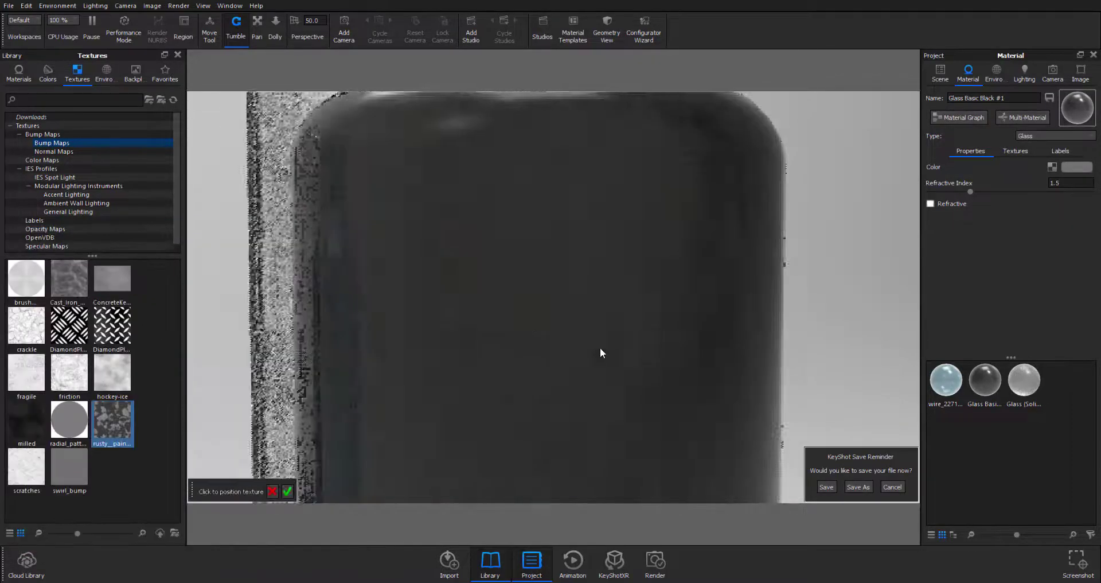
pyautogui.scroll(-6, 600, 351)
pyautogui.click(288, 491)
# Frame all the vases from an angle, enable depth of field on the Free Camera and set the focal point on the blue bottle.
pyautogui.scroll(-3, 489, 438)
pyautogui.scroll(4, 689, 322)
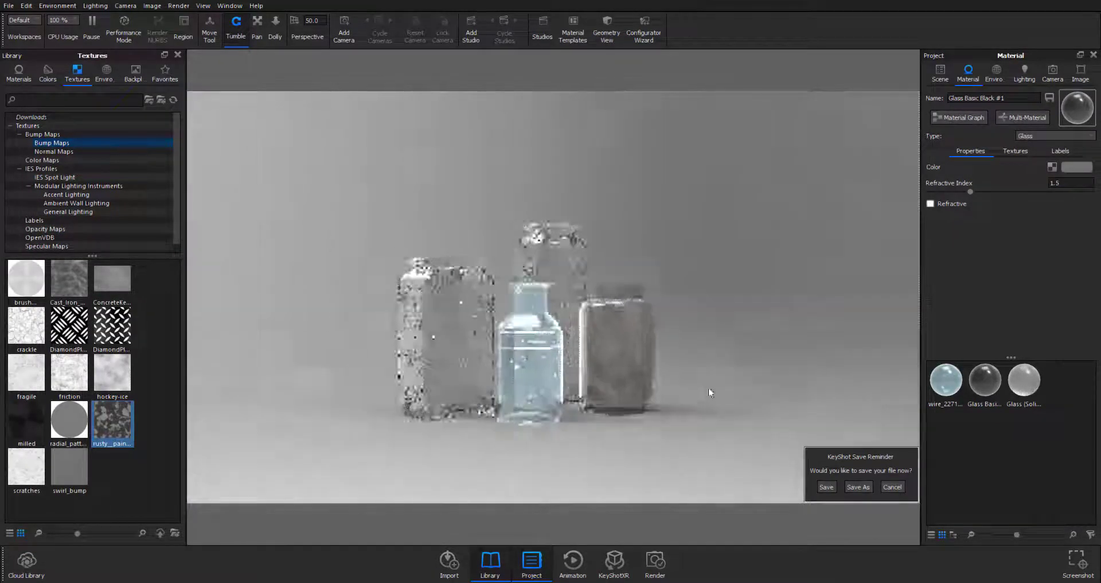
pyautogui.scroll(-3, 659, 381)
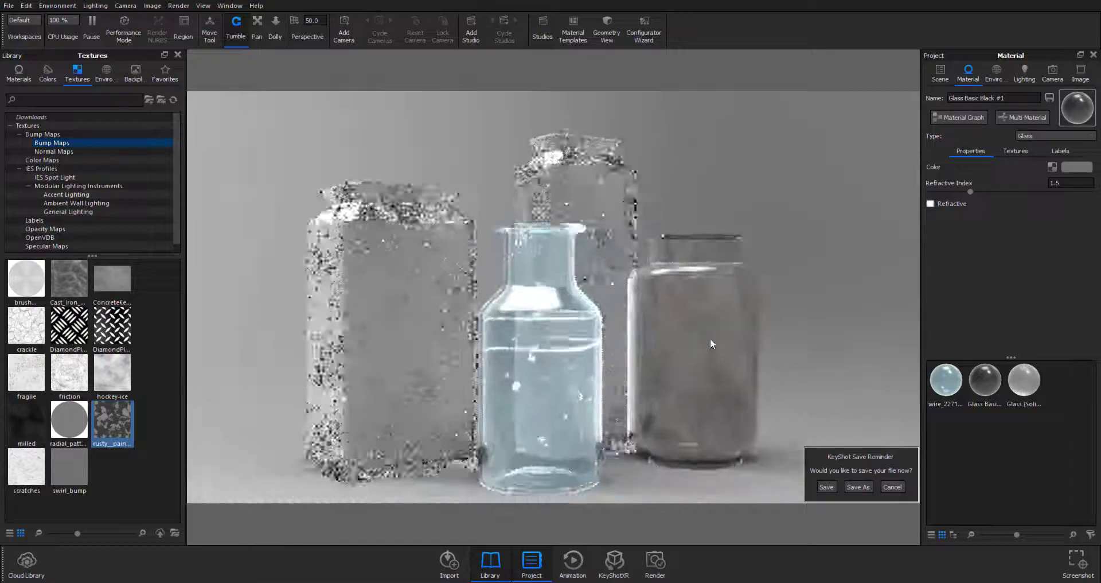
pyautogui.moveTo(794, 411); pyautogui.dragTo(625, 304)
pyautogui.moveTo(653, 301); pyautogui.dragTo(710, 301, button='middle')
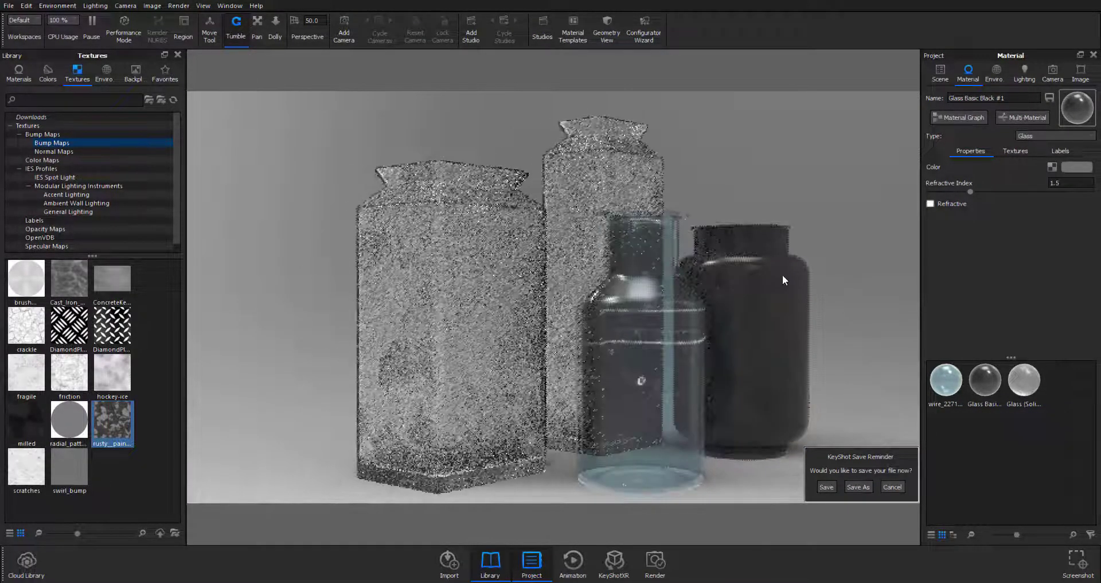
pyautogui.click(1053, 74)
pyautogui.click(943, 210)
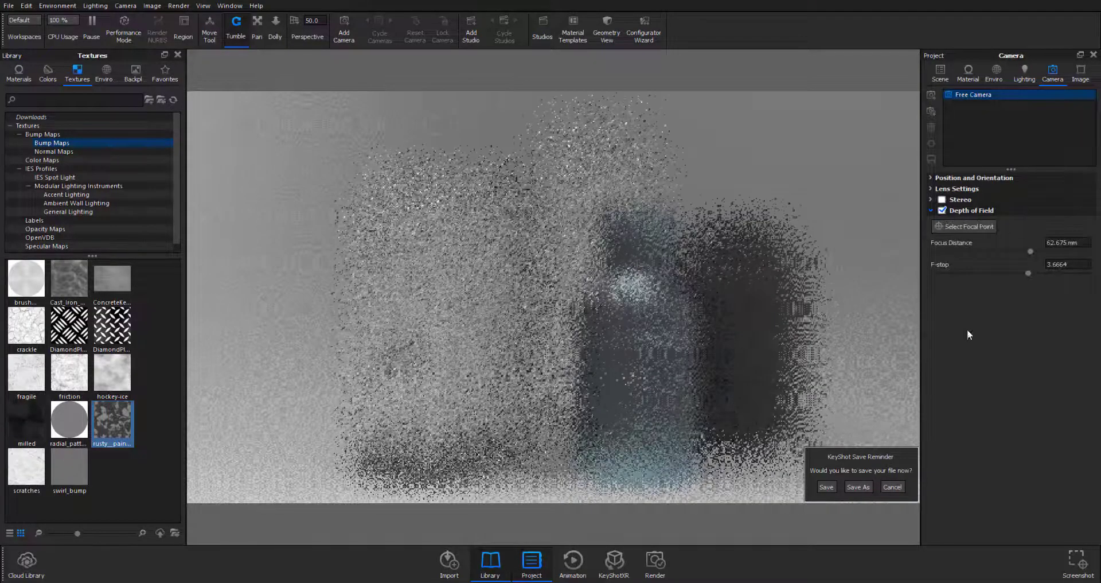
pyautogui.click(966, 226)
pyautogui.click(643, 285)
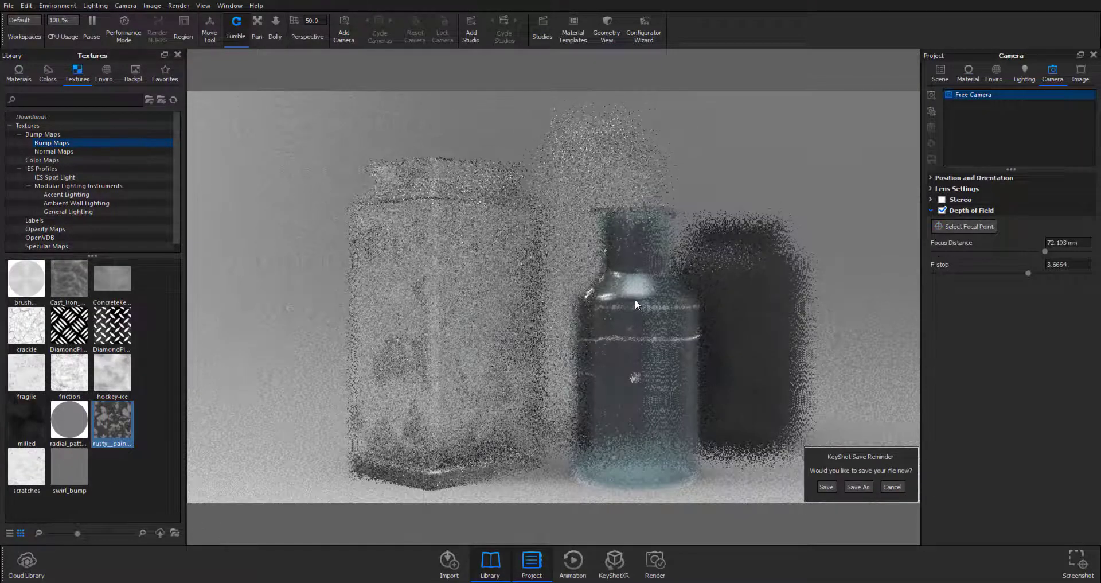